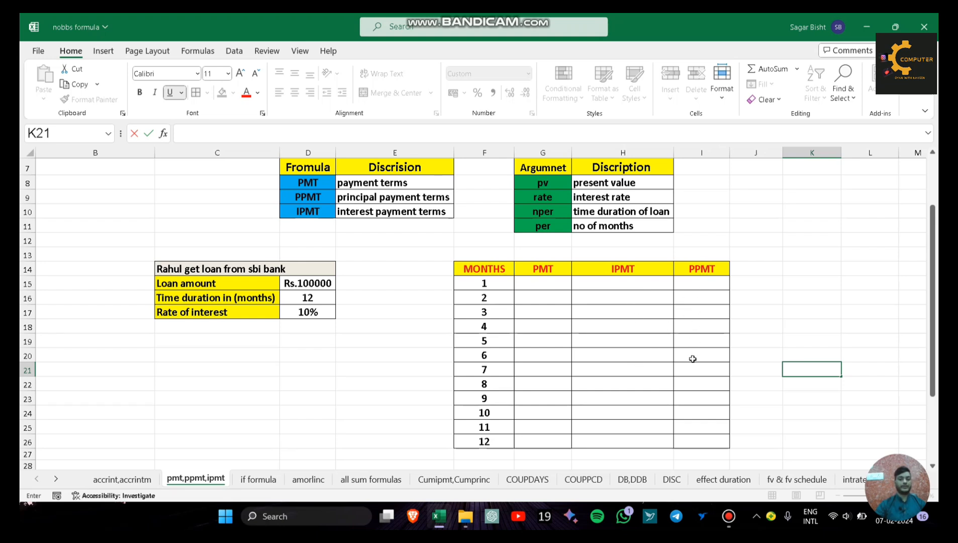
- Review the PMT, PPMT and IPMT entries in the formula description table
left_click(322, 182)
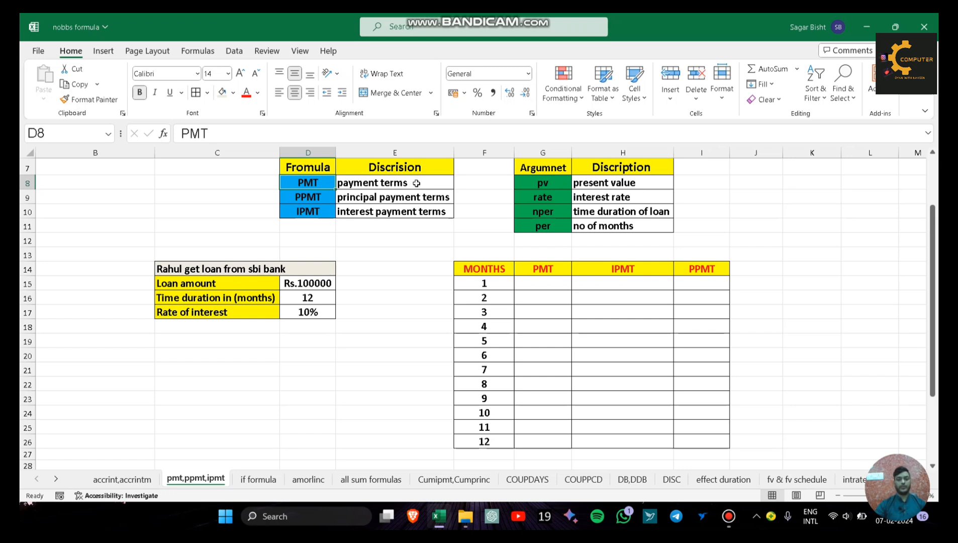
left_click(317, 197)
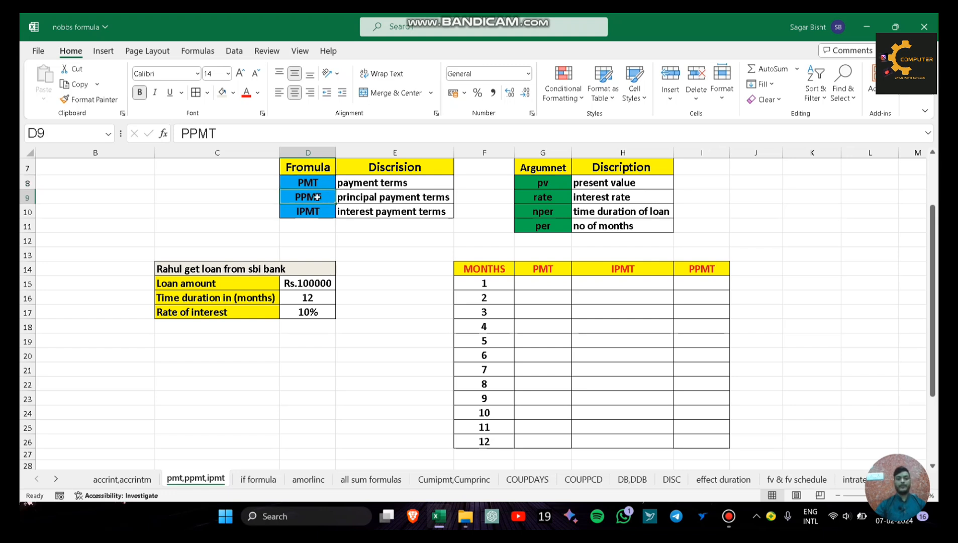
left_click(357, 200)
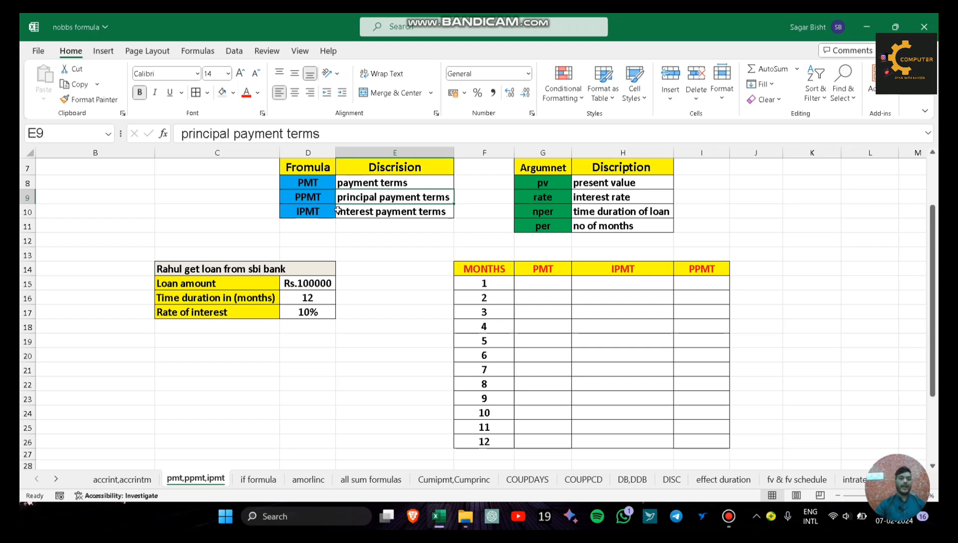
left_click(317, 216)
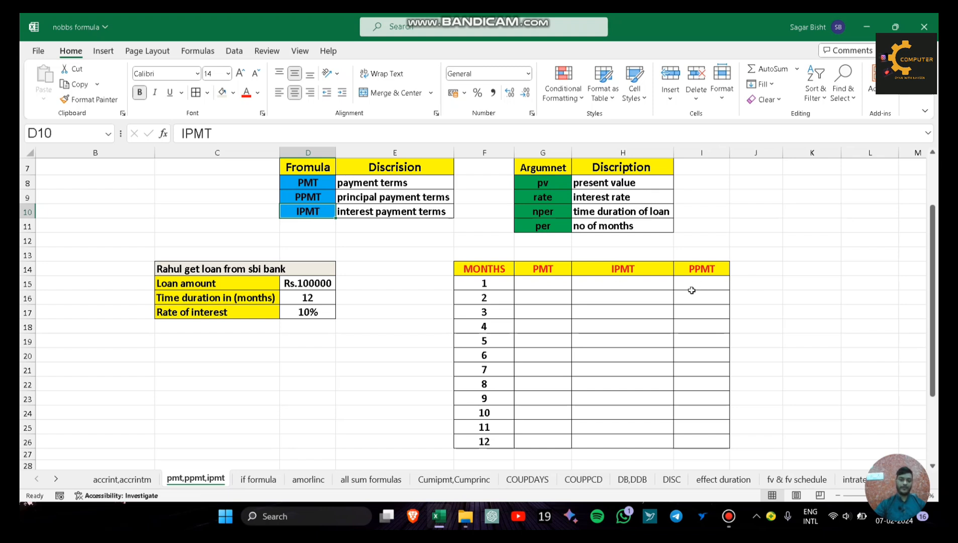
left_click(531, 283)
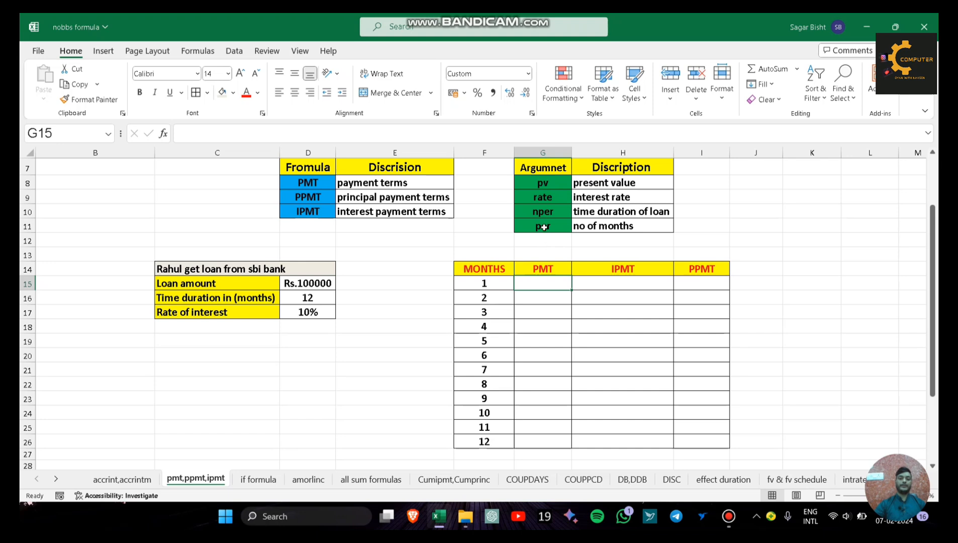
- Examine the pv, rate, nper and per arguments and their descriptions in the argument table
left_click(554, 181)
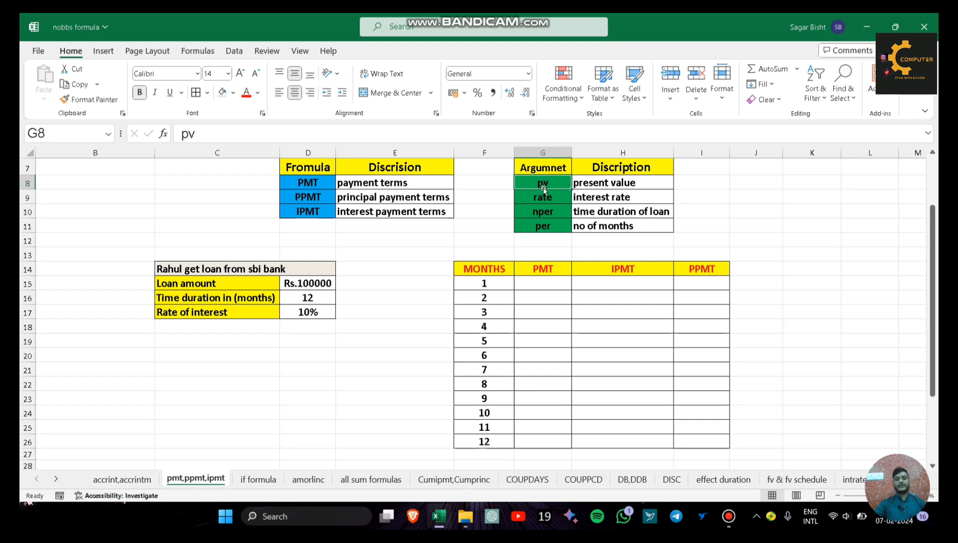
left_click(591, 183)
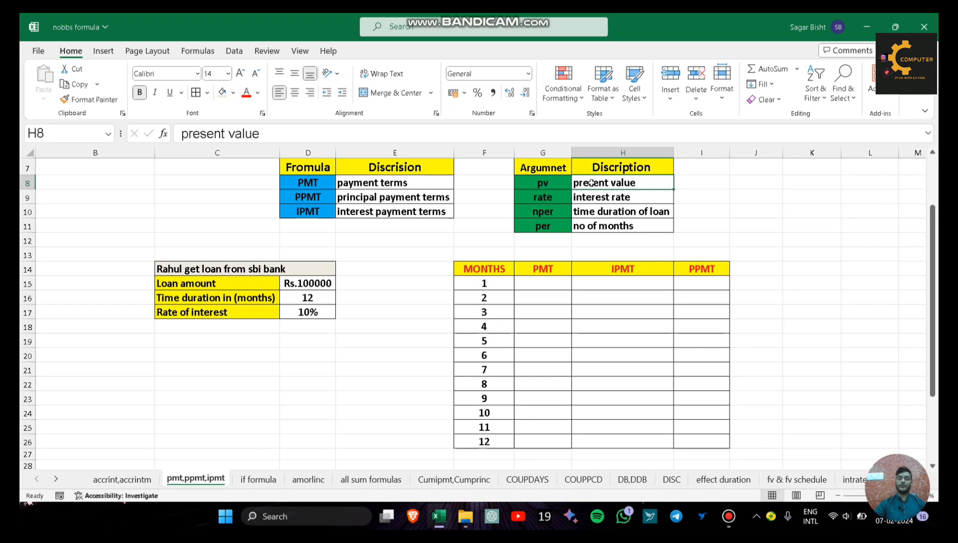
left_click(557, 196)
left_click(610, 197)
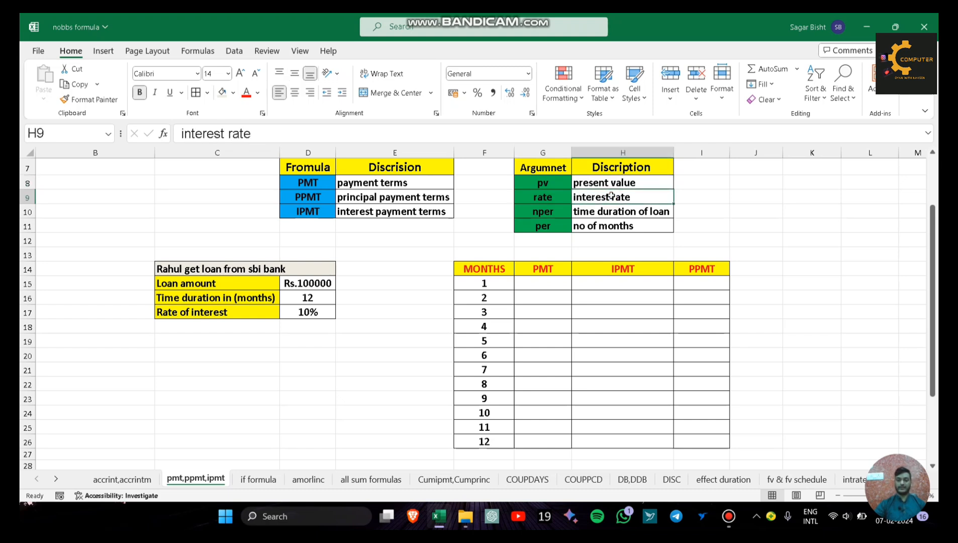
left_click(553, 214)
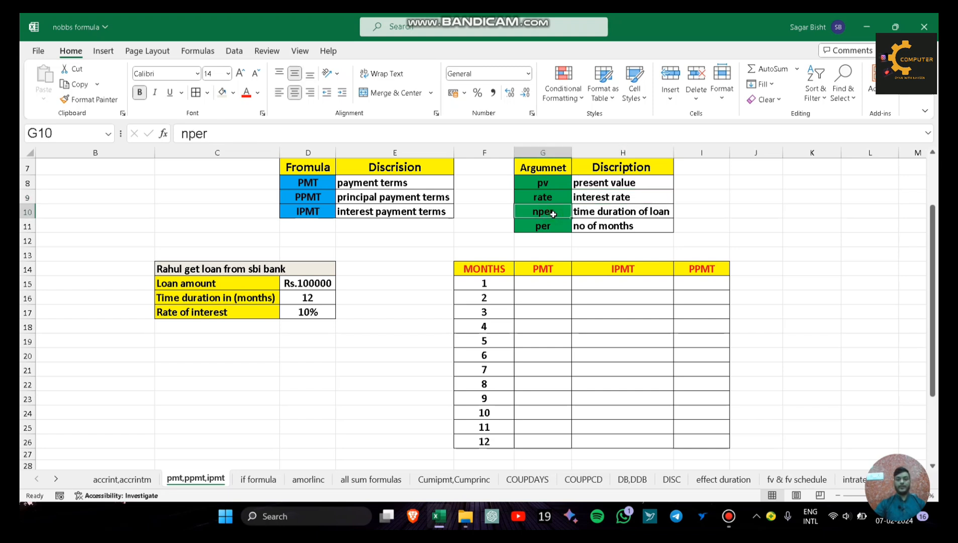
left_click(589, 212)
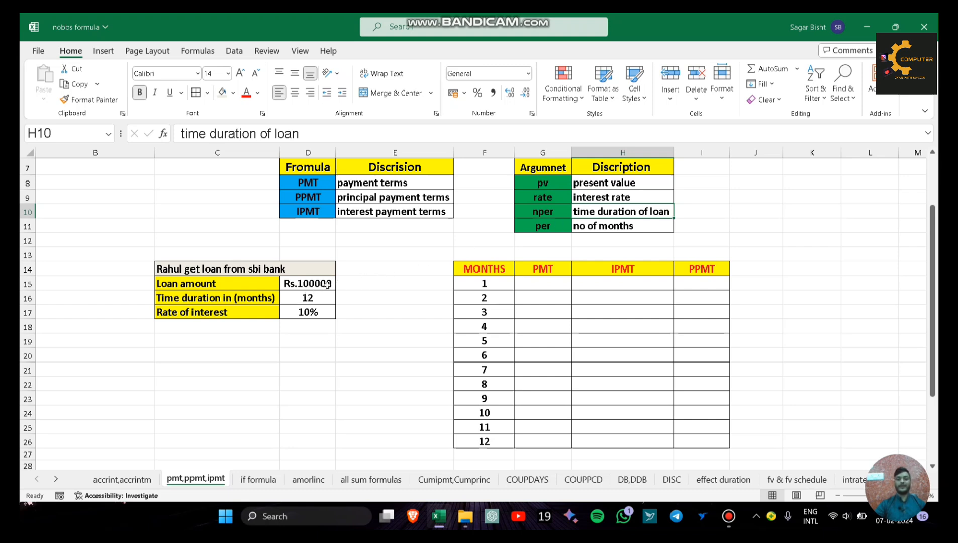
left_click(545, 227)
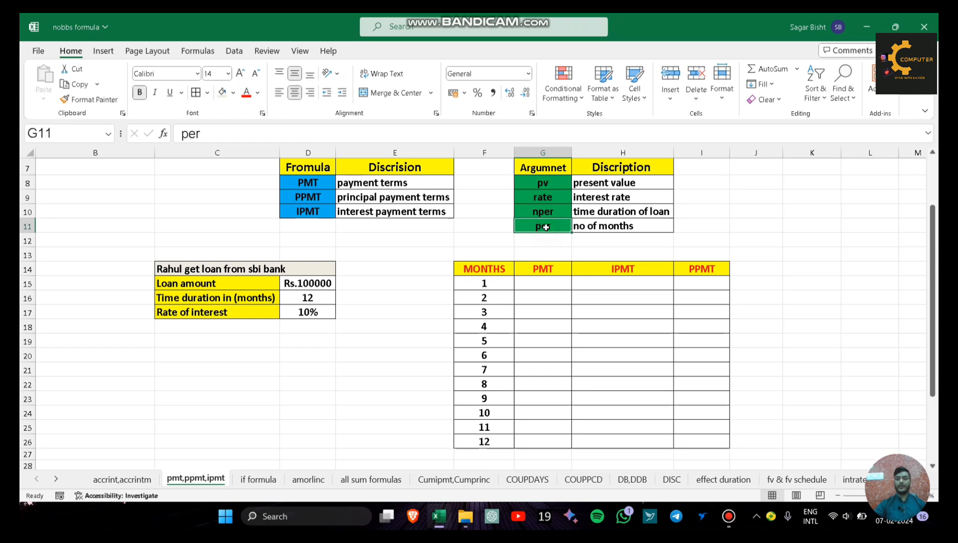
left_click(593, 226)
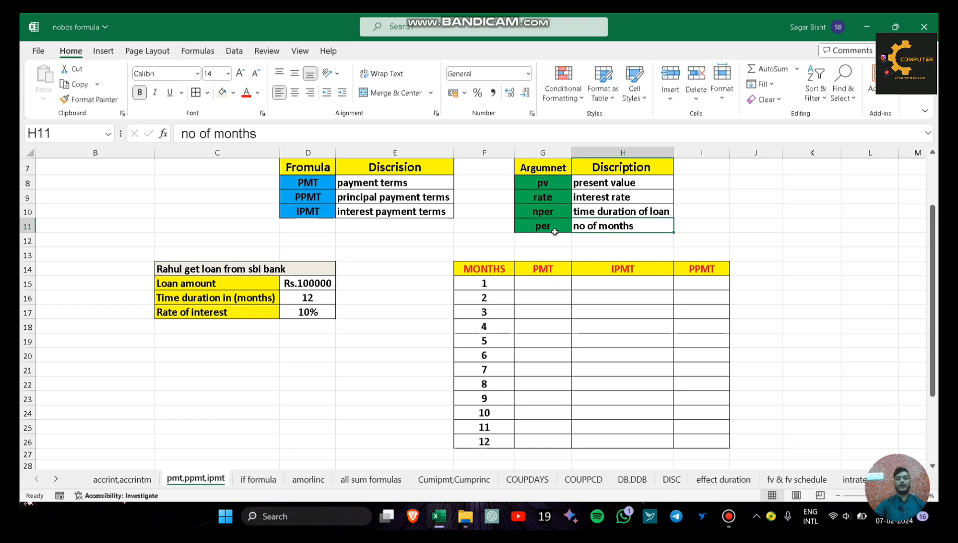
- Enter =PMT(D17/12,D16,D15) in G15 to calculate the monthly loan payment for month 1
left_click(540, 281)
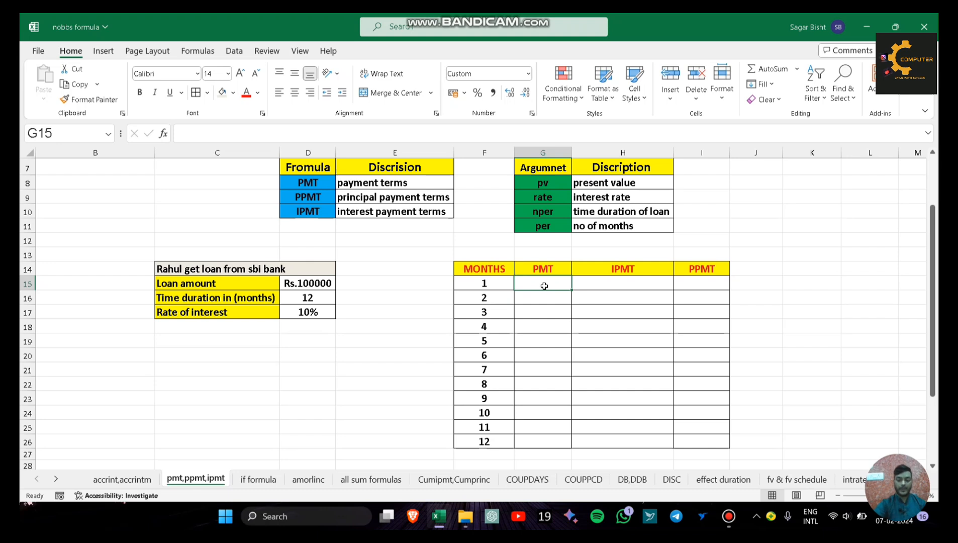
type("=")
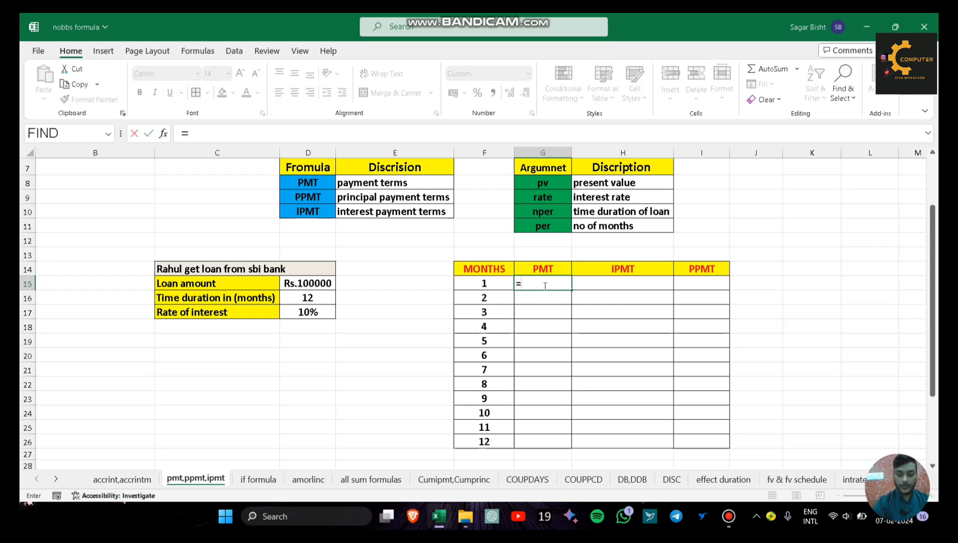
type("pmt")
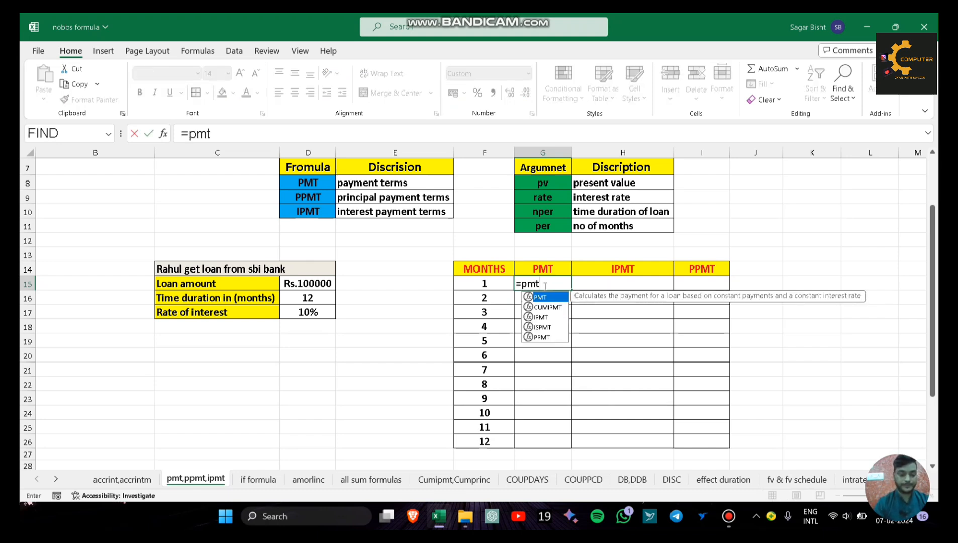
key("Tab")
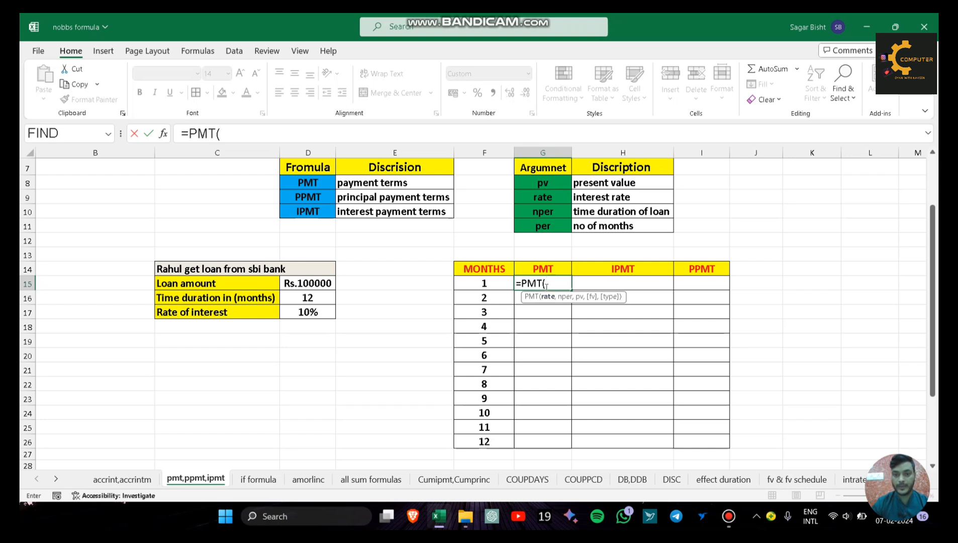
left_click(311, 314)
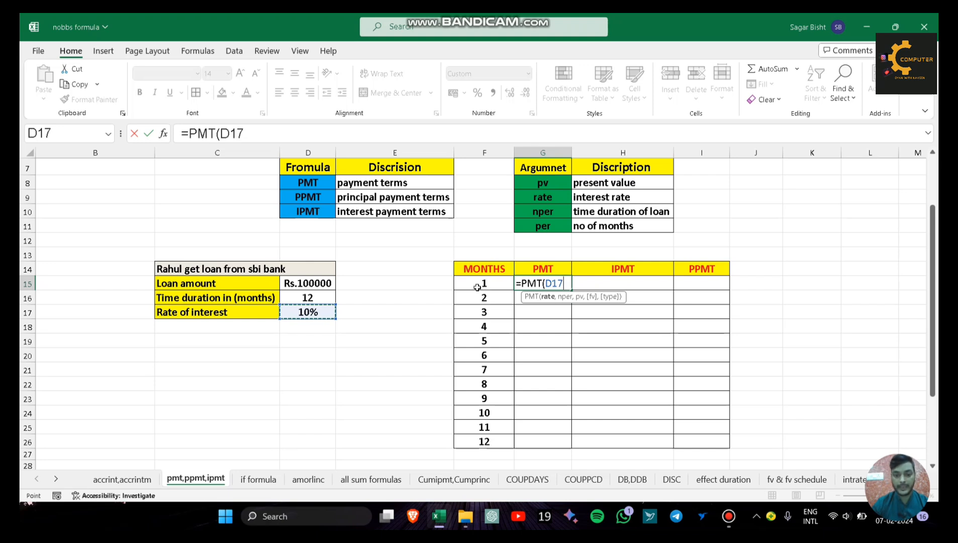
type("/12")
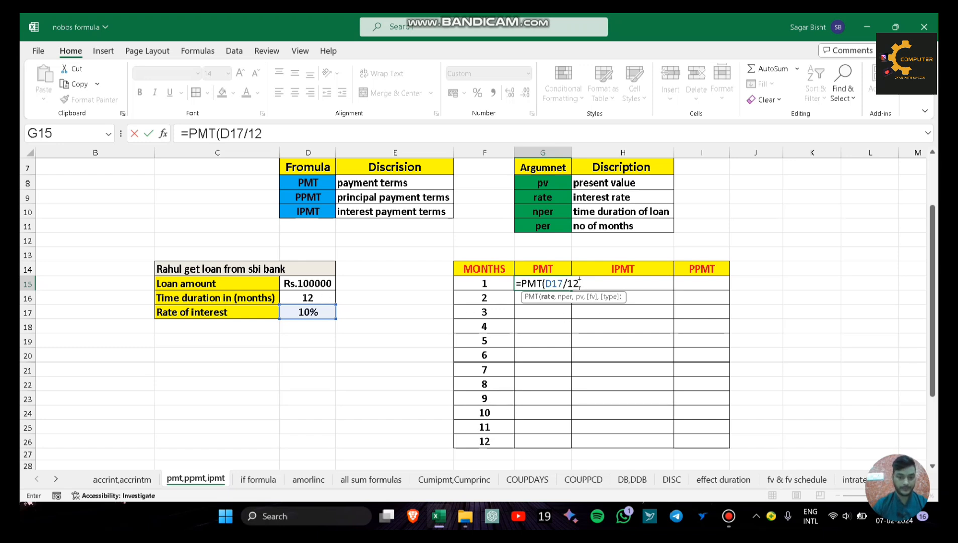
type(",")
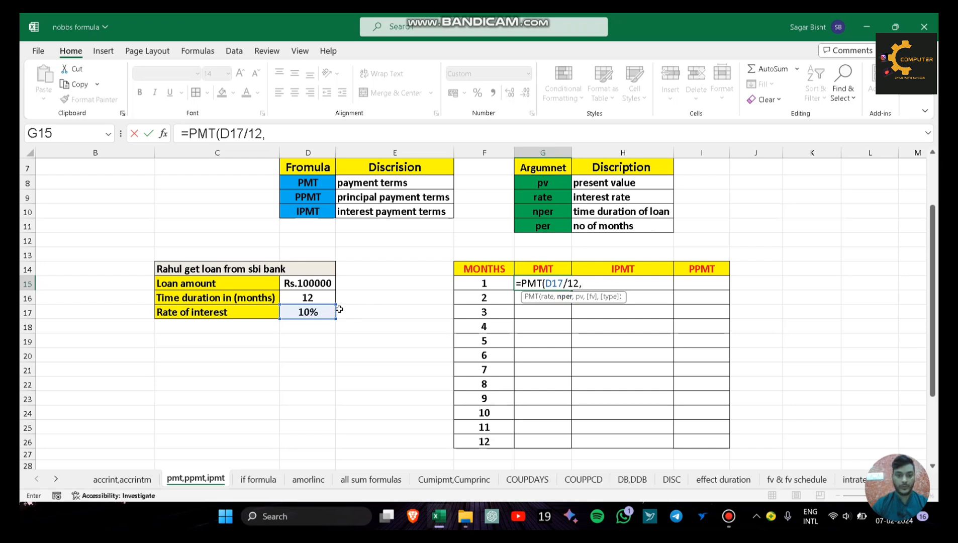
left_click(327, 296)
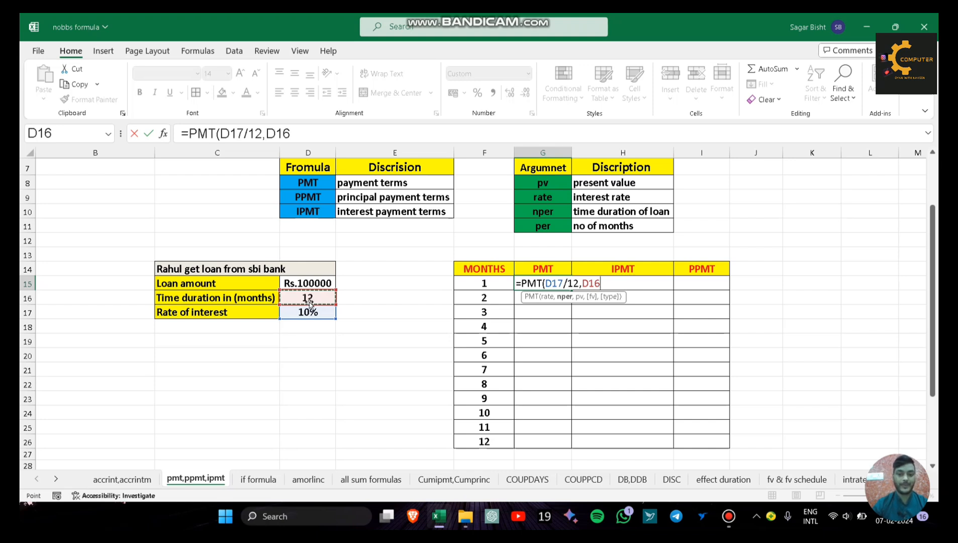
type(",")
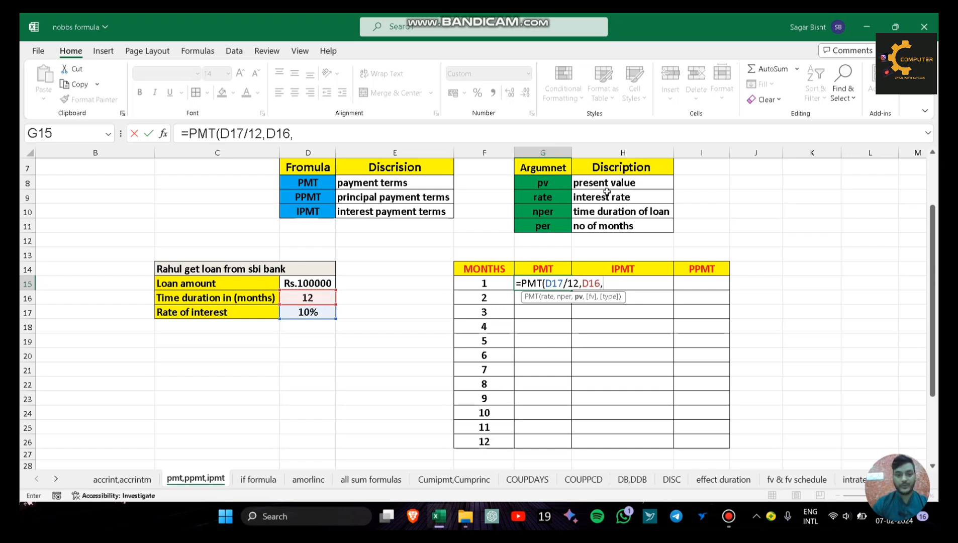
left_click(307, 284)
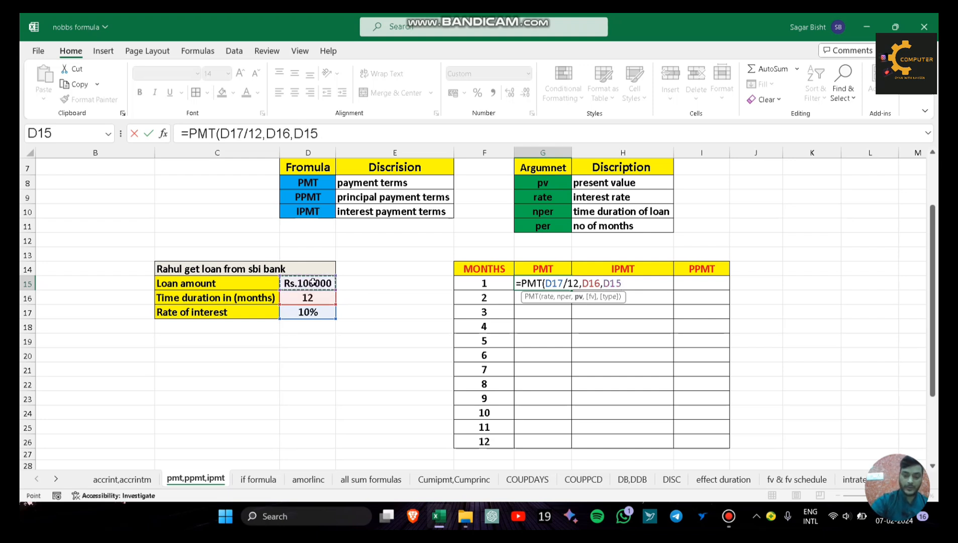
type(")")
key("Return")
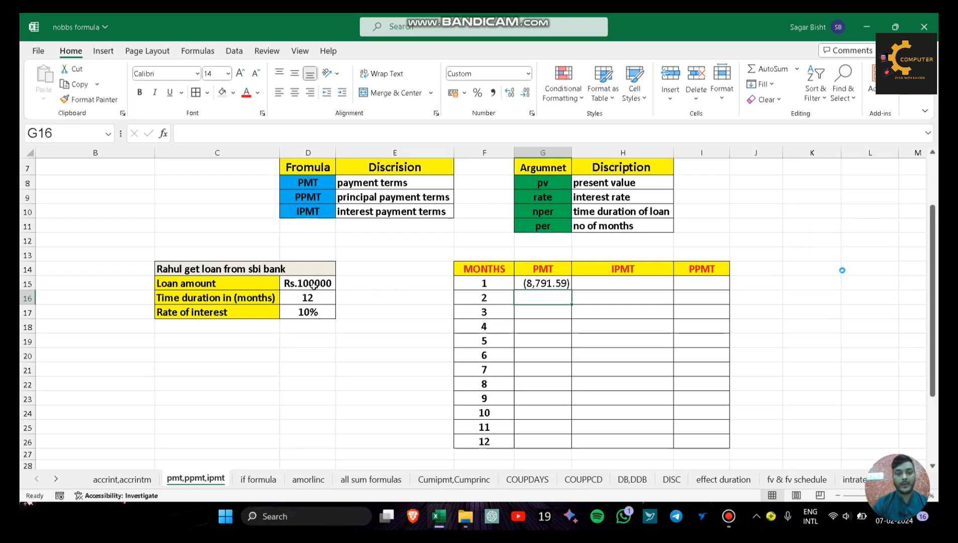
- Check the loan amount, duration and interest rate cells against the PMT formula in G15
left_click(314, 286)
left_click(312, 298)
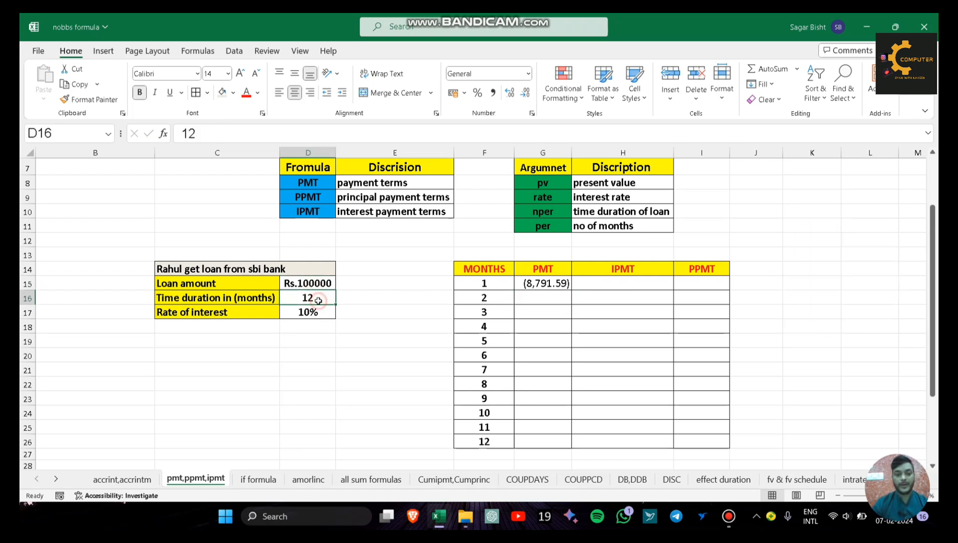
left_click(322, 311)
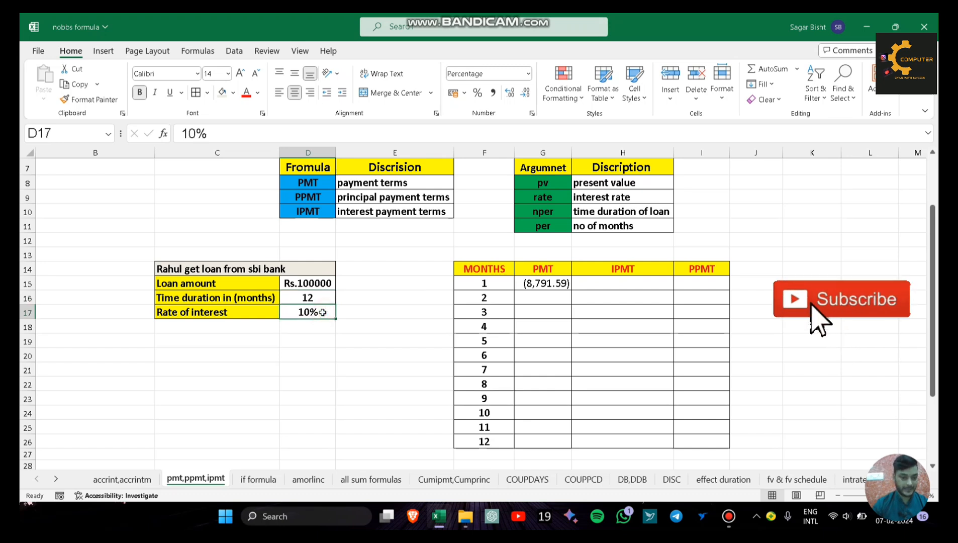
left_click(551, 287)
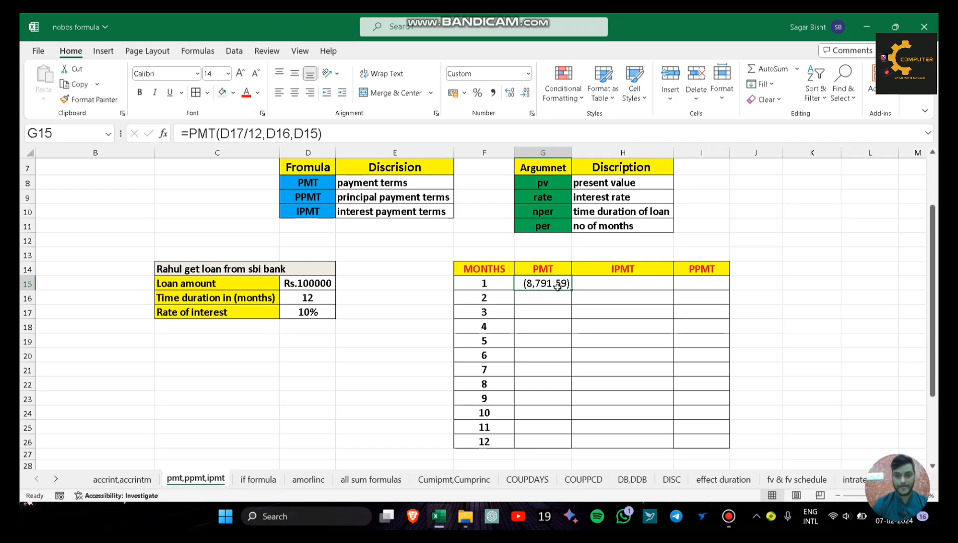
- Enter =IPMT(D17/12,F15,D16,D15) in H15 to calculate the interest portion of the month 1 payment
left_click(595, 285)
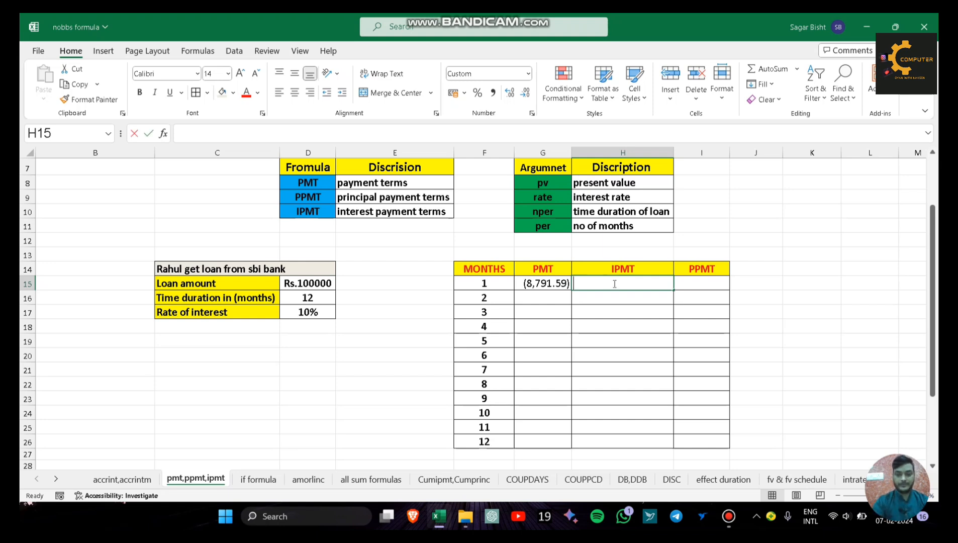
type("=")
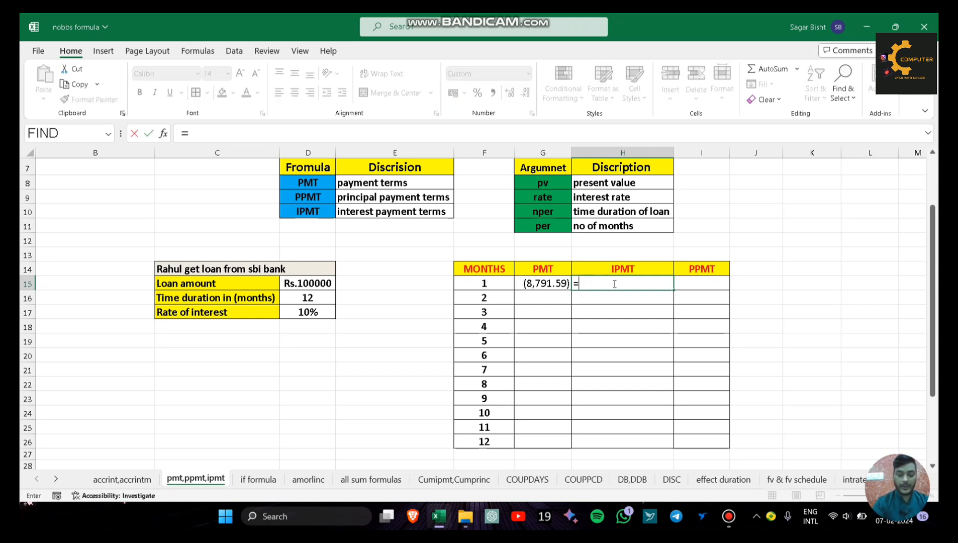
type("ipmt")
key("Tab")
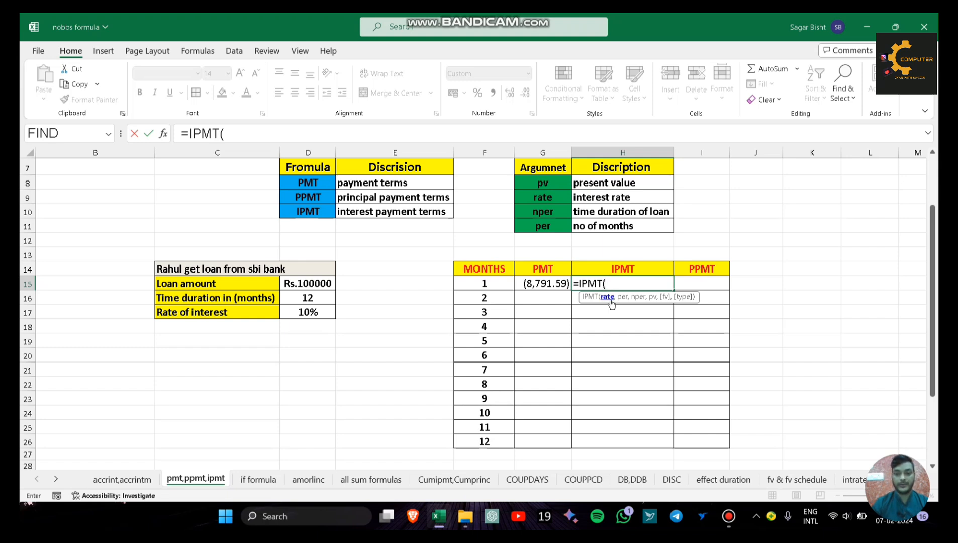
left_click(315, 309)
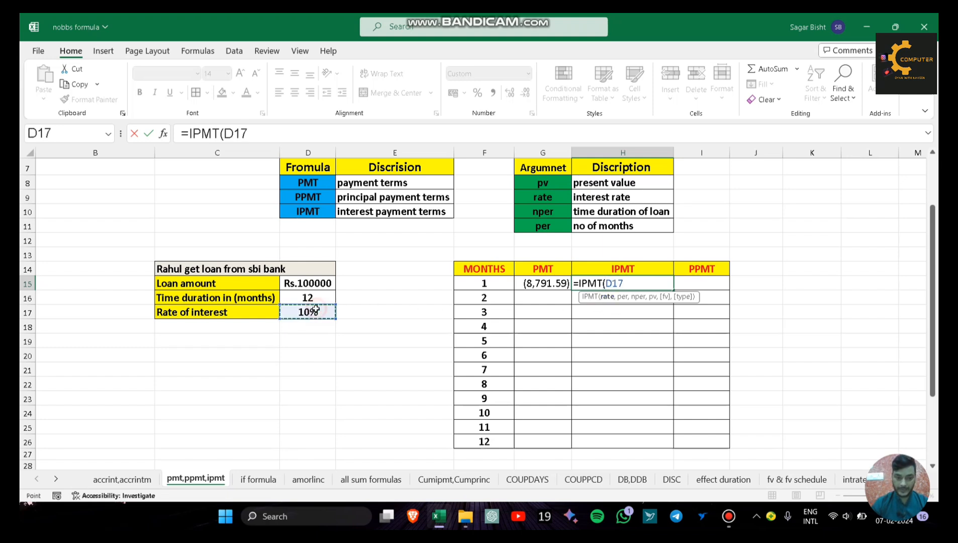
type("/12")
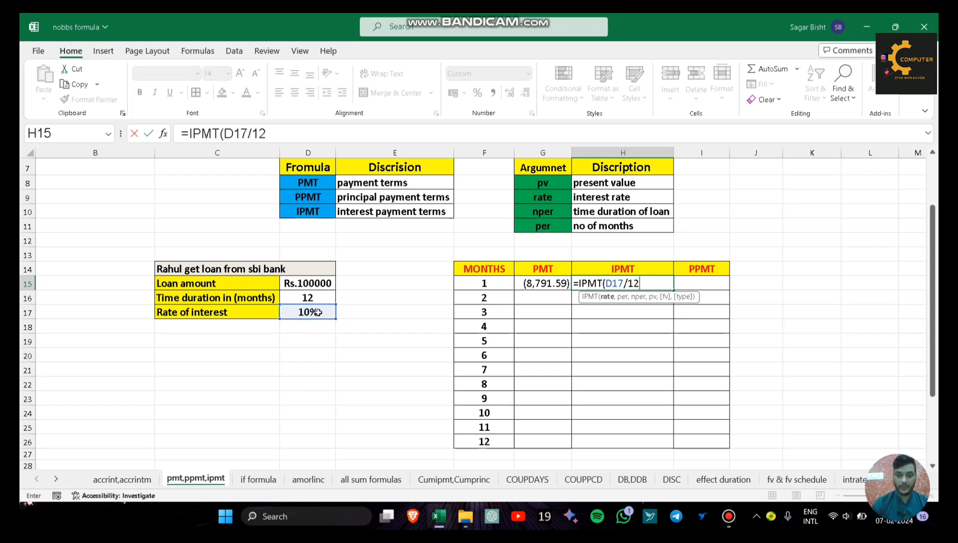
type(",")
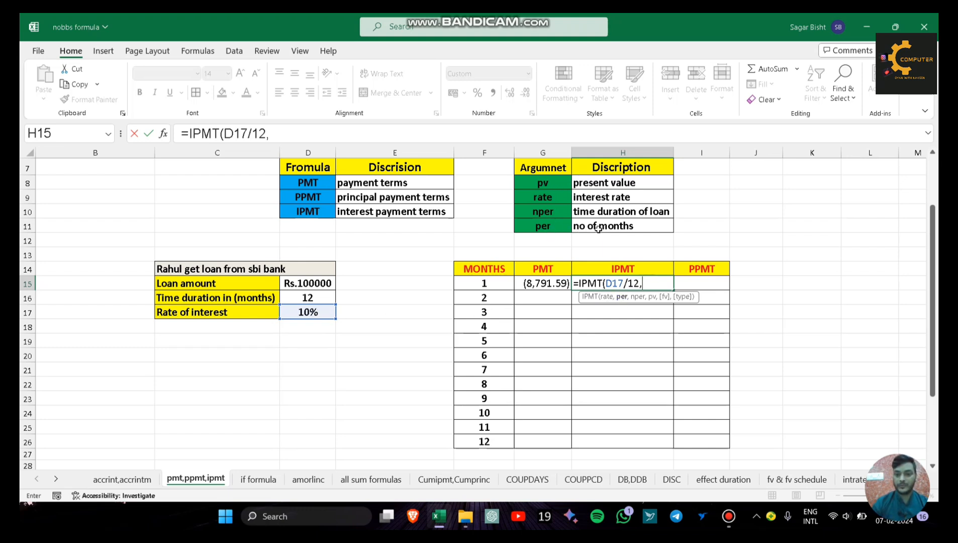
left_click(494, 284)
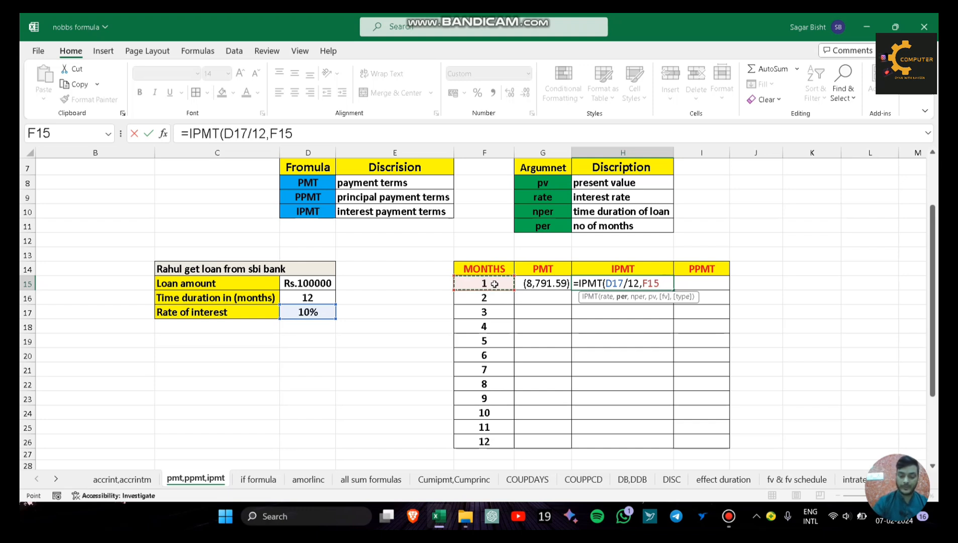
type(",")
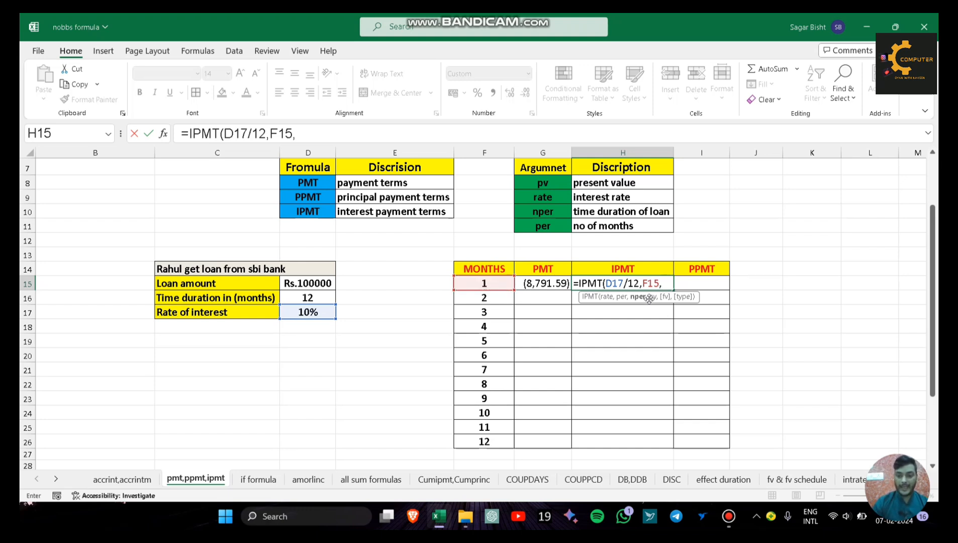
left_click(312, 297)
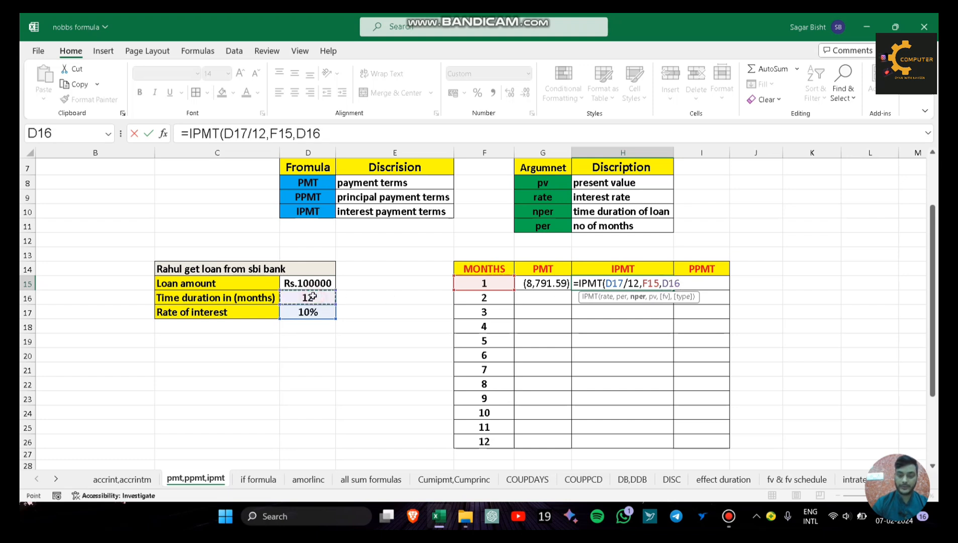
type(",")
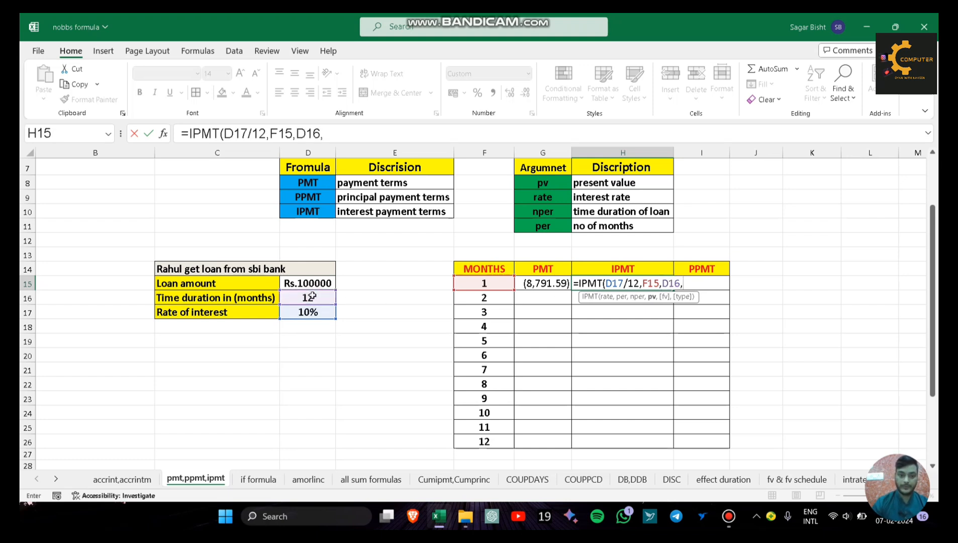
left_click(311, 283)
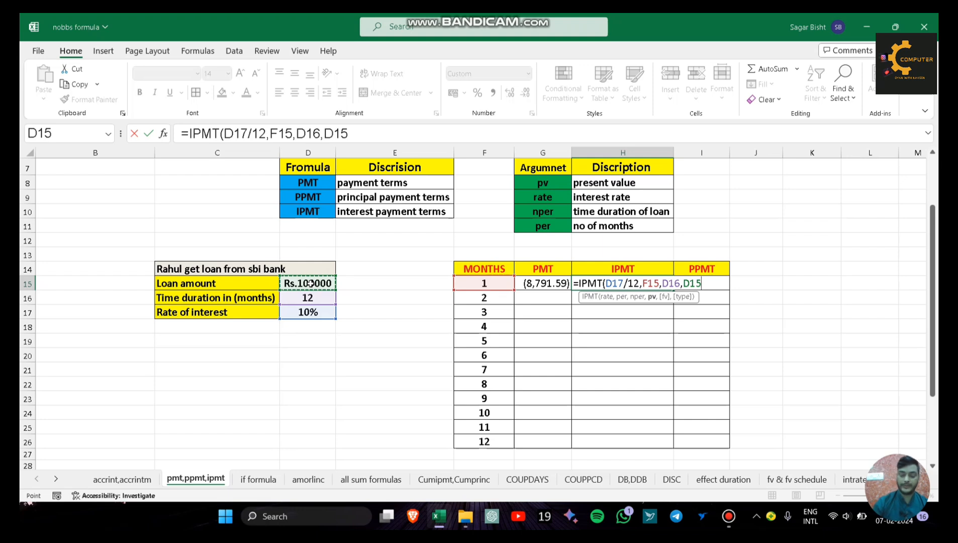
type(")")
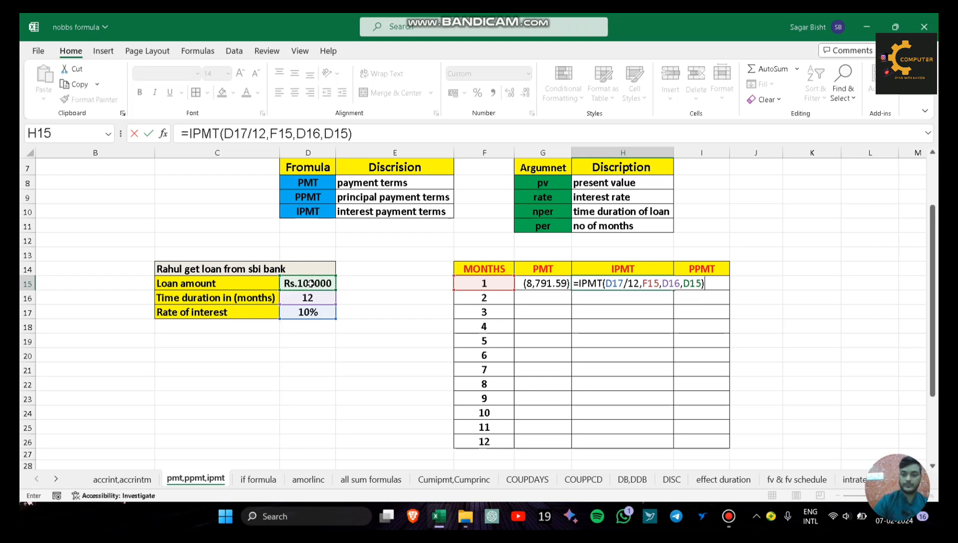
key("Return")
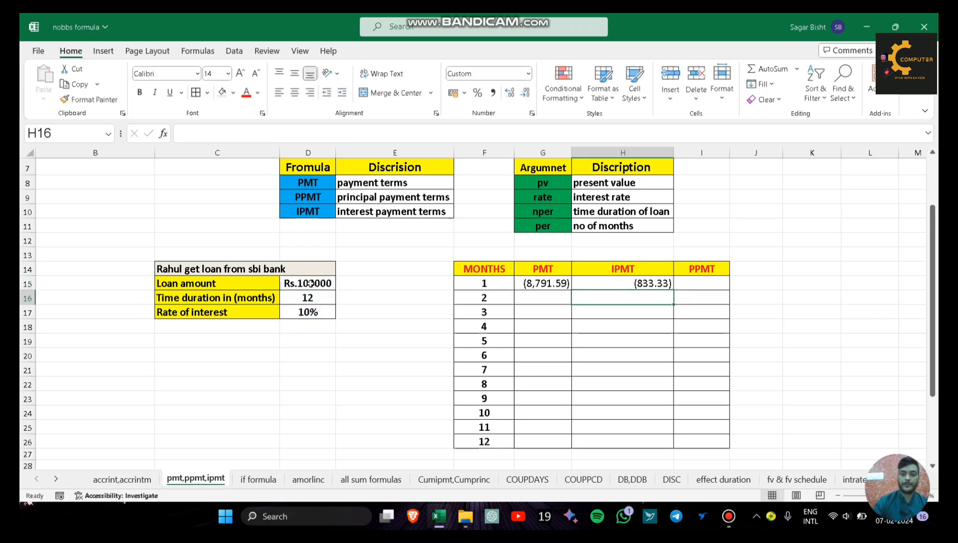
left_click(654, 281)
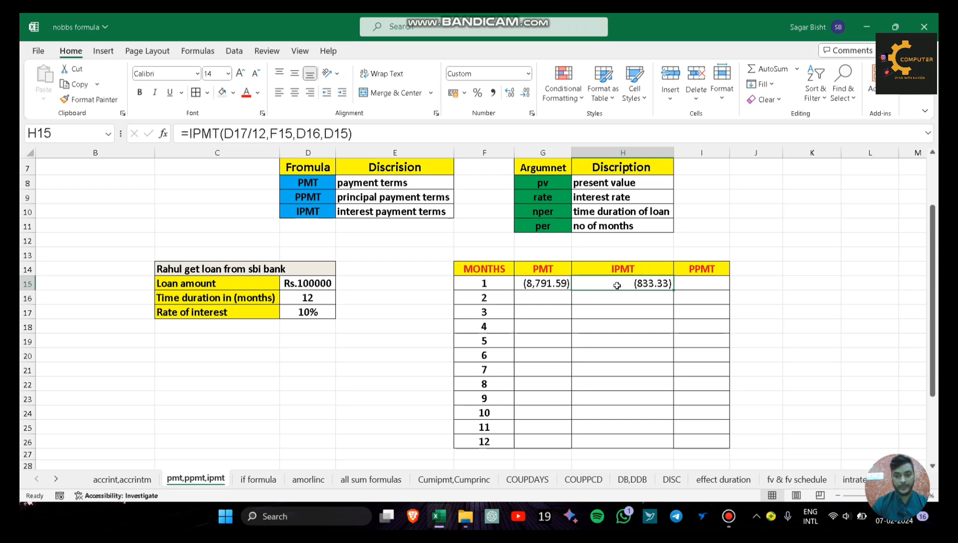
- Enter =PPMT(D17/12,F15,D16,D15) in I15 to calculate the principal portion of the month 1 payment
left_click(694, 284)
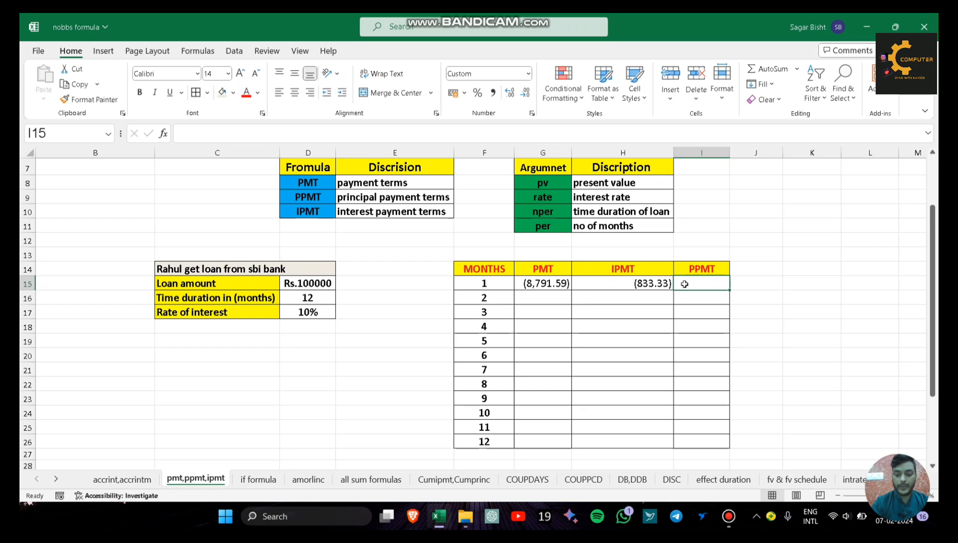
type("=ppmt")
key("Tab")
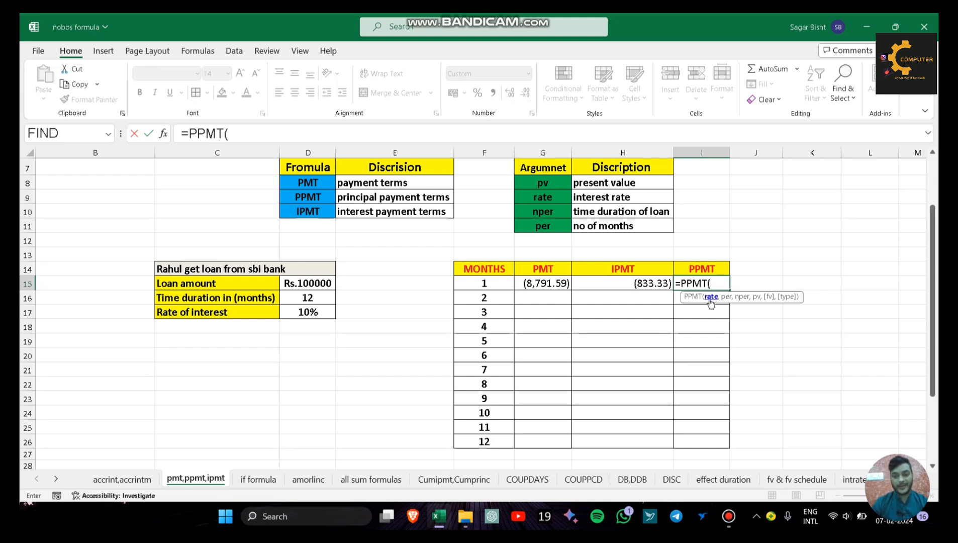
left_click(325, 314)
type("/12,")
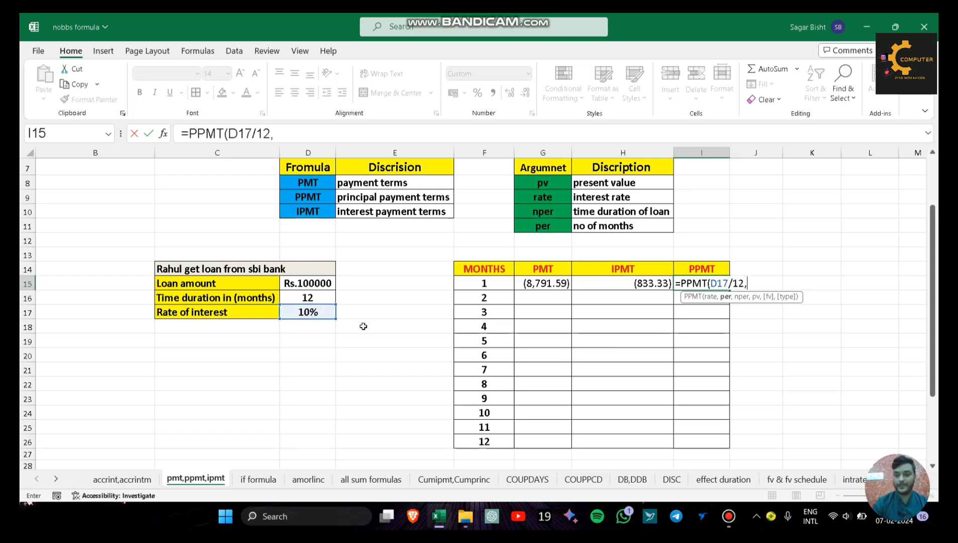
left_click(495, 284)
type(",")
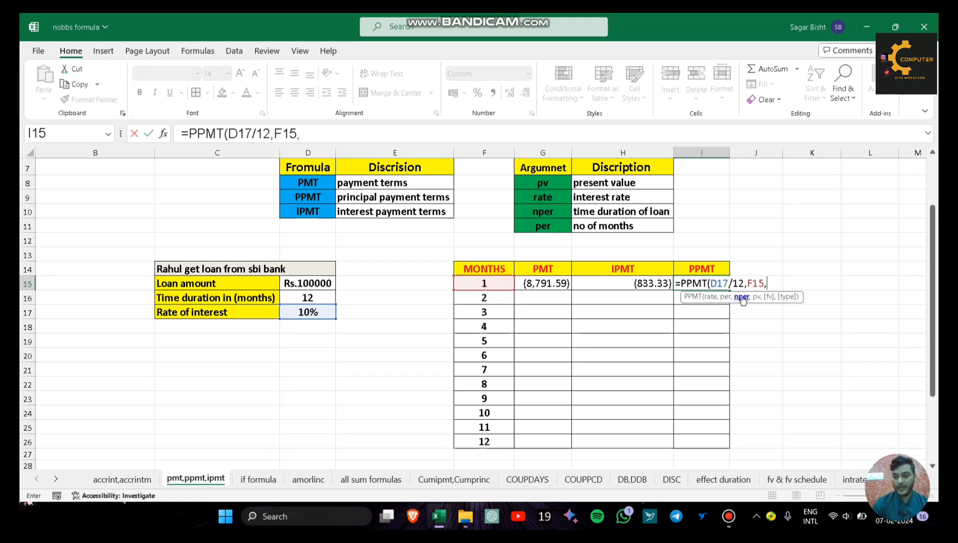
left_click(298, 299)
type(",")
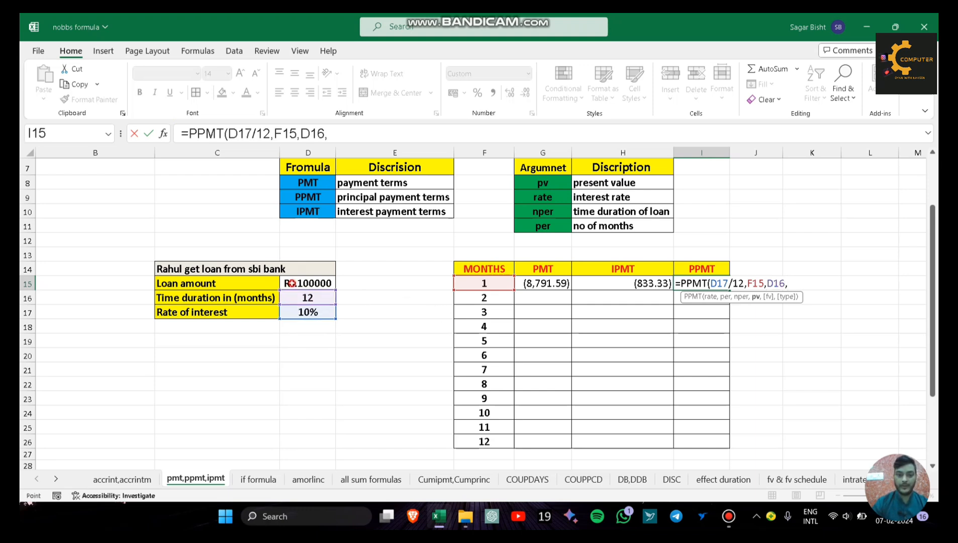
left_click(293, 284)
type(")")
key("Return")
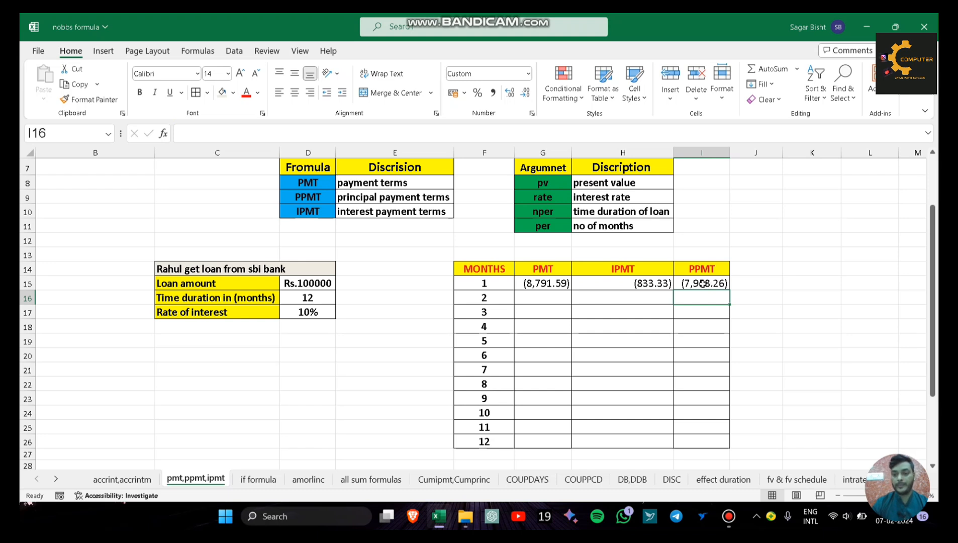
- Compare the month 1 principal and interest portions with the total monthly payment in row 15
left_click(703, 284)
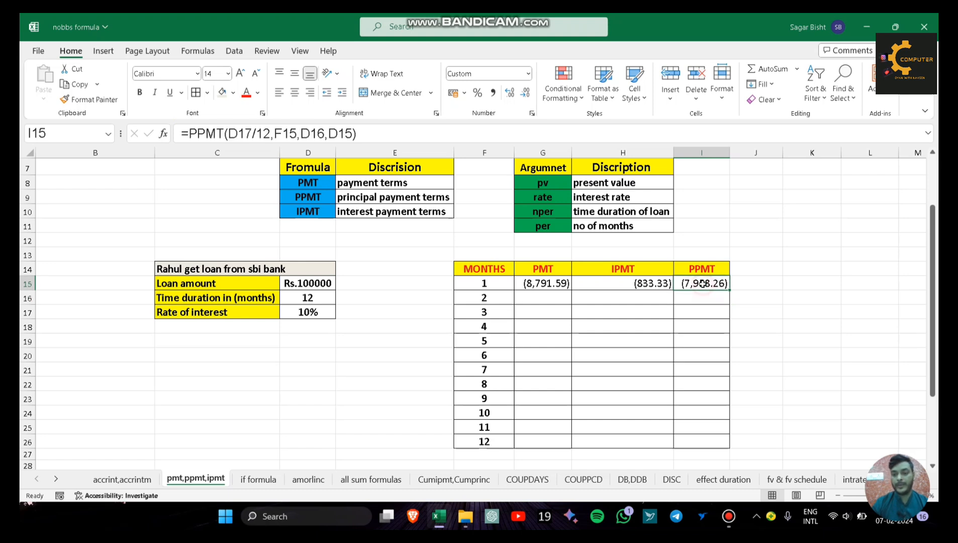
left_click(634, 285)
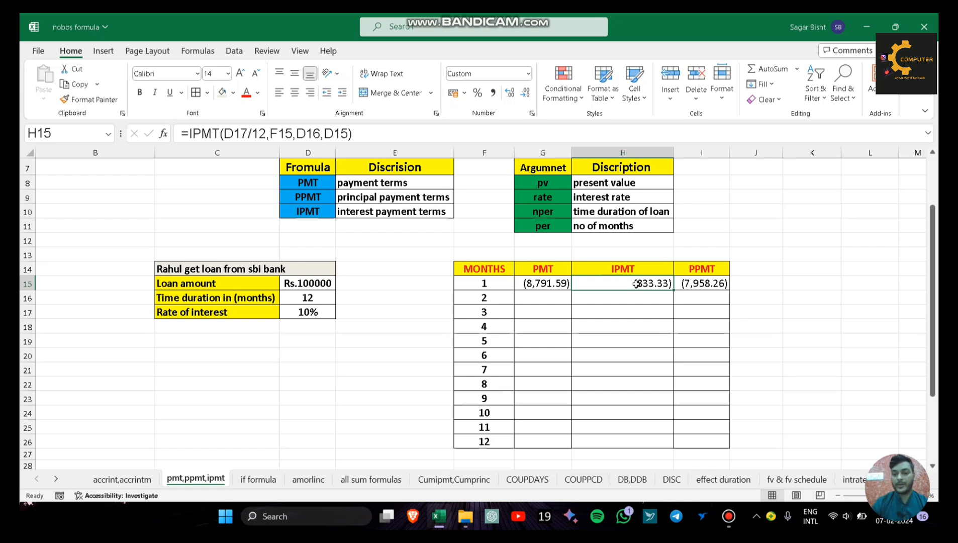
left_click(542, 283)
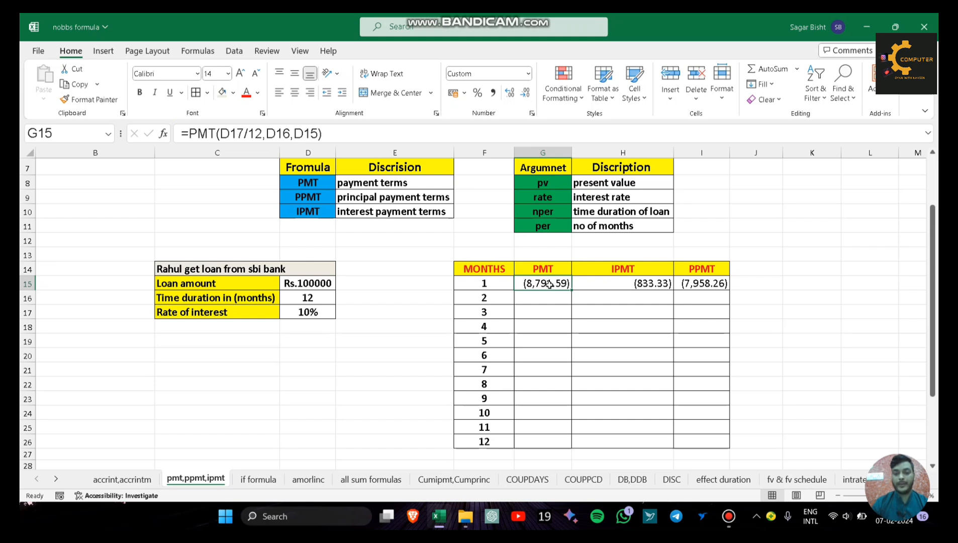
- Change G15 to =PMT($D$17/12,$D$16,$D$15) with absolute references and fill it down to month 12
double_click(550, 284)
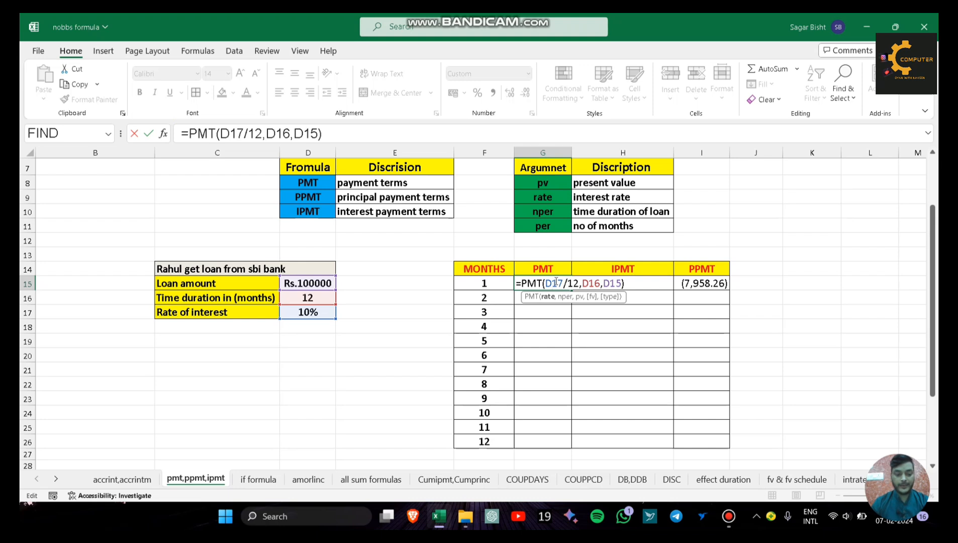
key("F4")
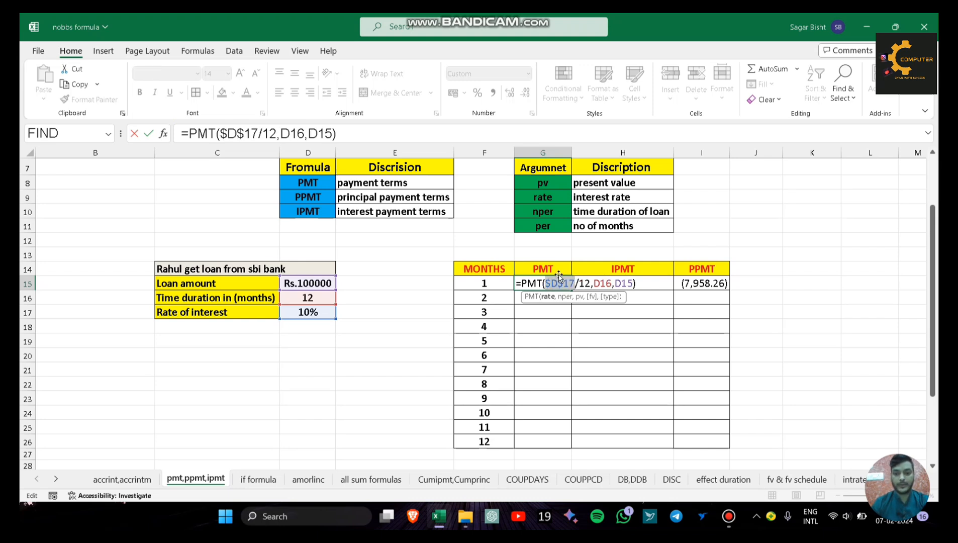
left_click(607, 284)
key("F4")
left_click(634, 284)
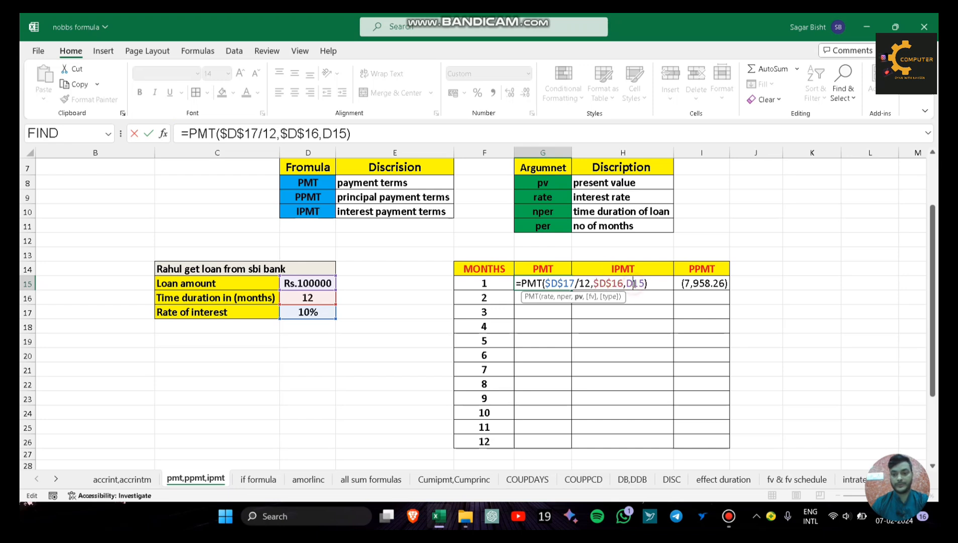
key("F4")
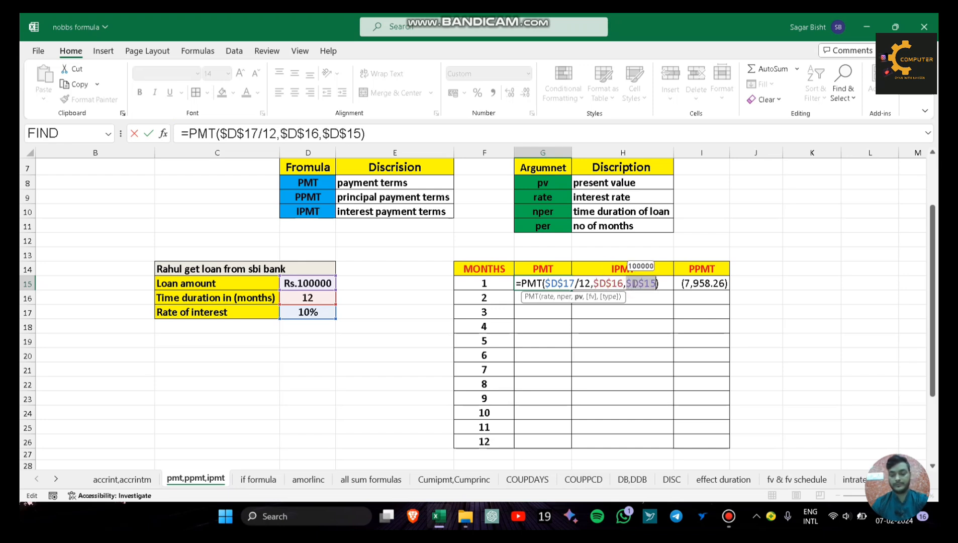
key("Return")
left_click(567, 285)
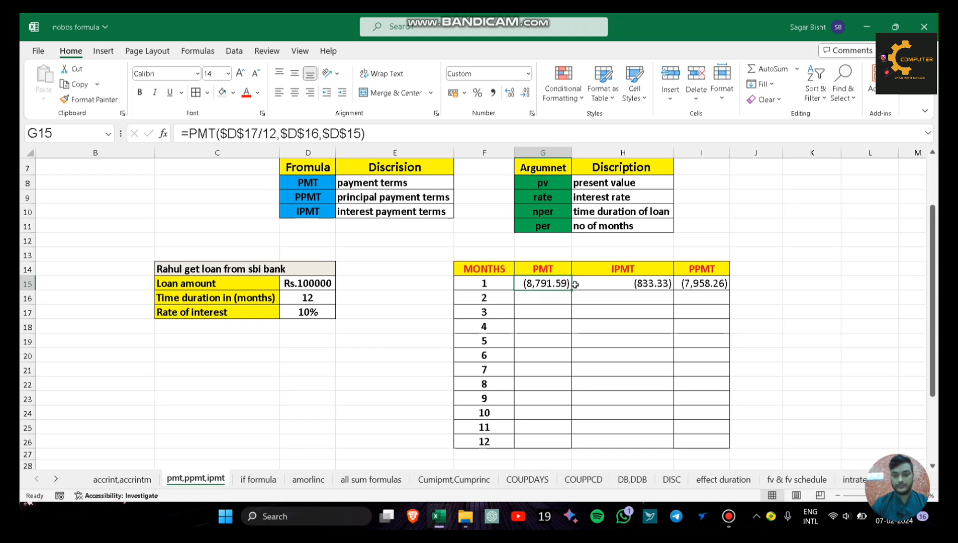
double_click(571, 288)
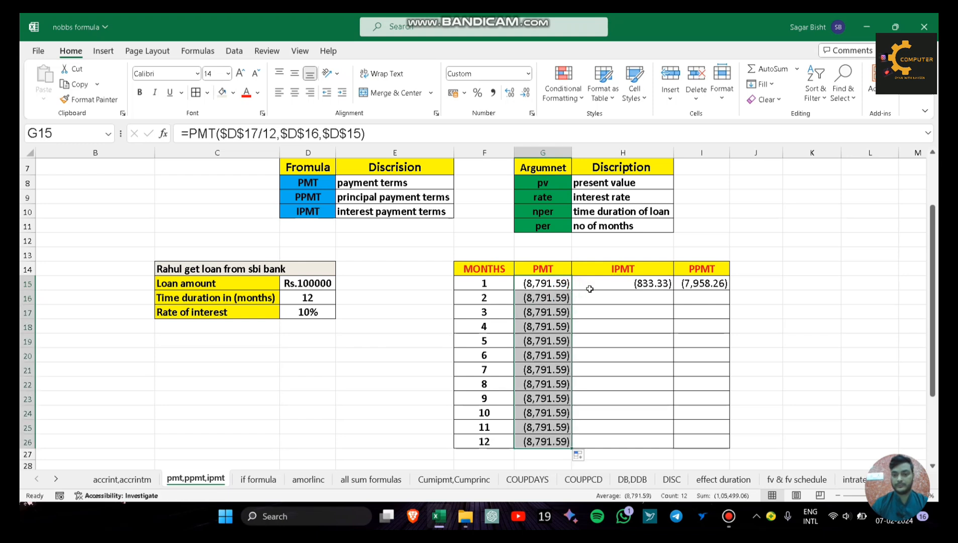
- Change H15 to =IPMT($D$17/12,F15,$D$16,$D$15), keeping the month reference relative, and fill it down to month 12
left_click(624, 286)
double_click(637, 285)
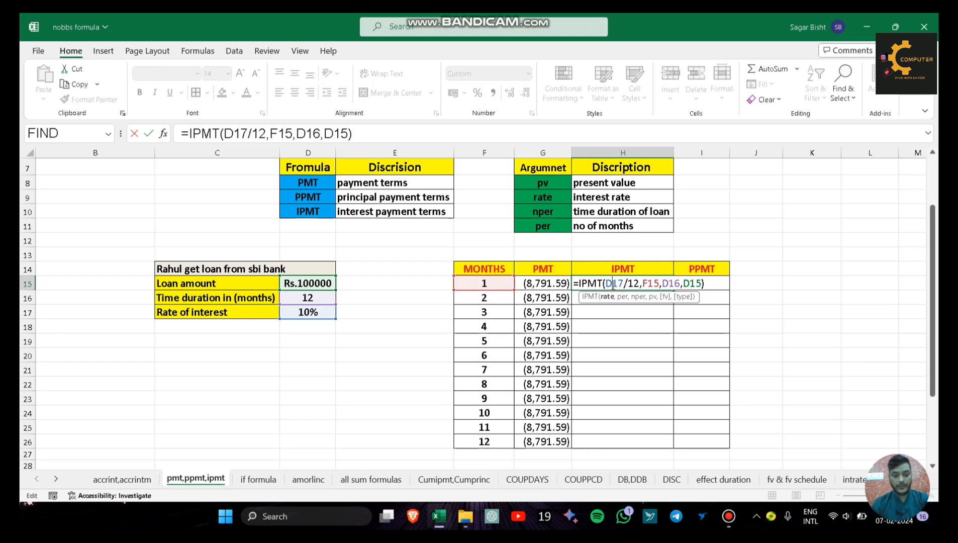
key("F4")
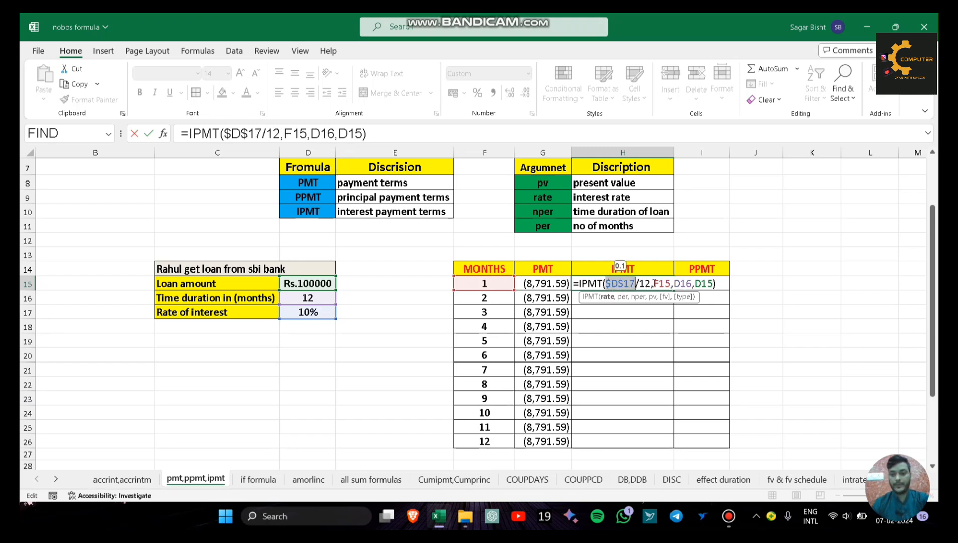
left_click(682, 283)
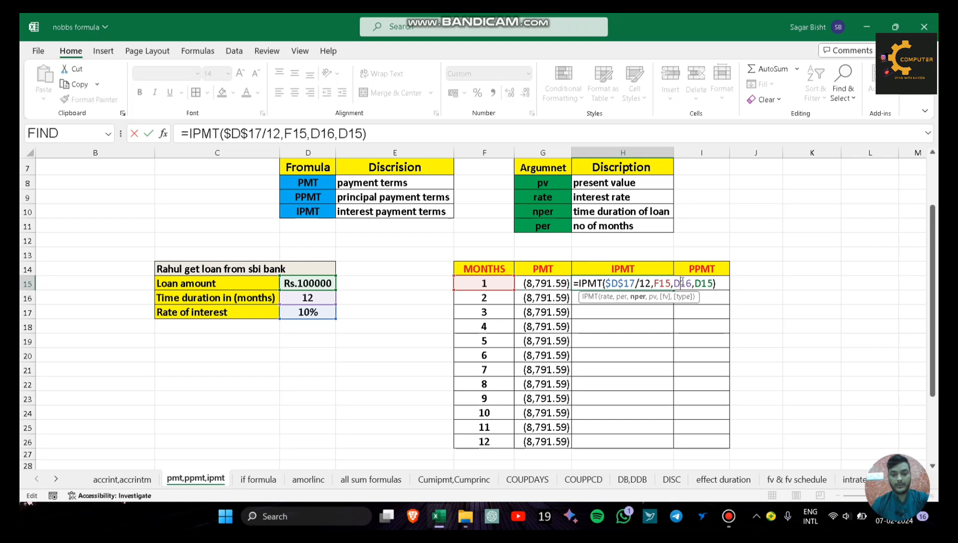
key("F4")
left_click(715, 284)
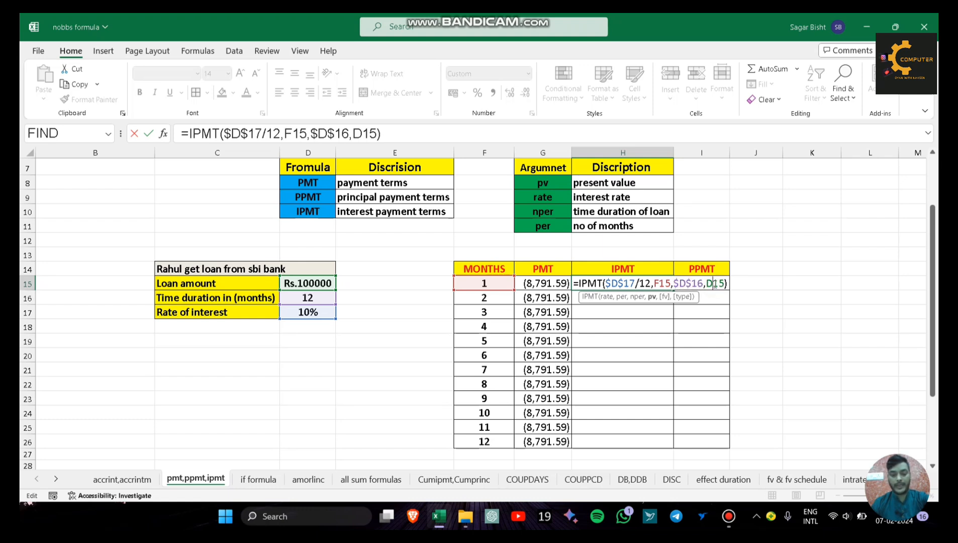
key("F4")
key("Return")
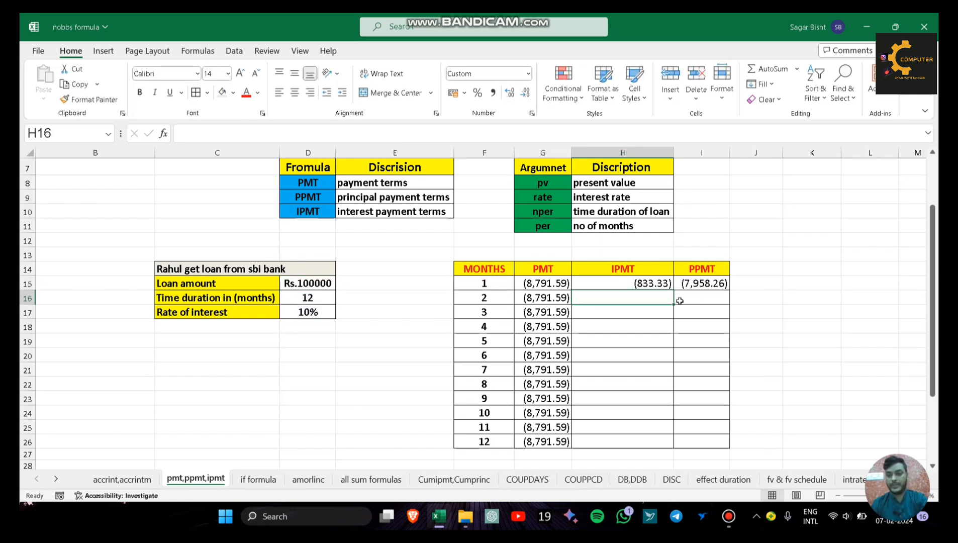
left_click(660, 288)
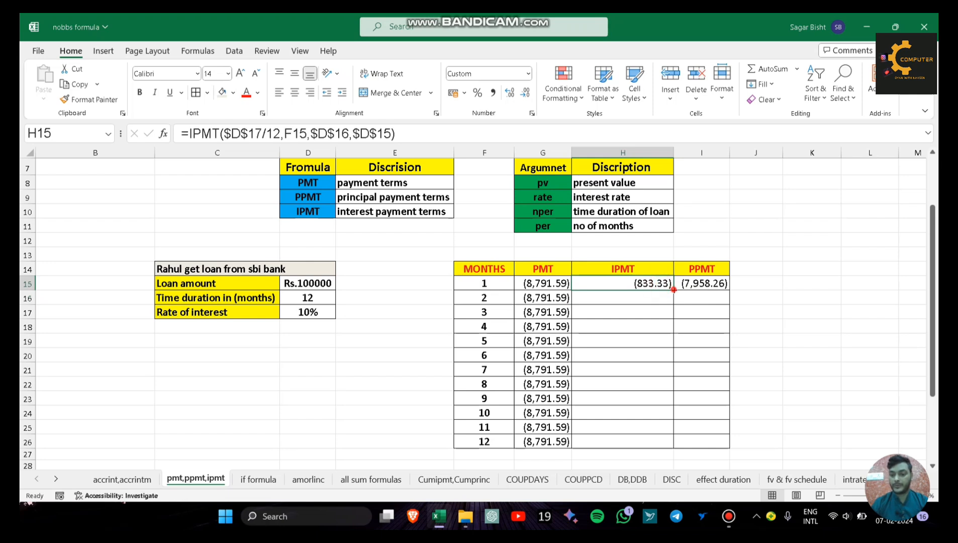
double_click(674, 290)
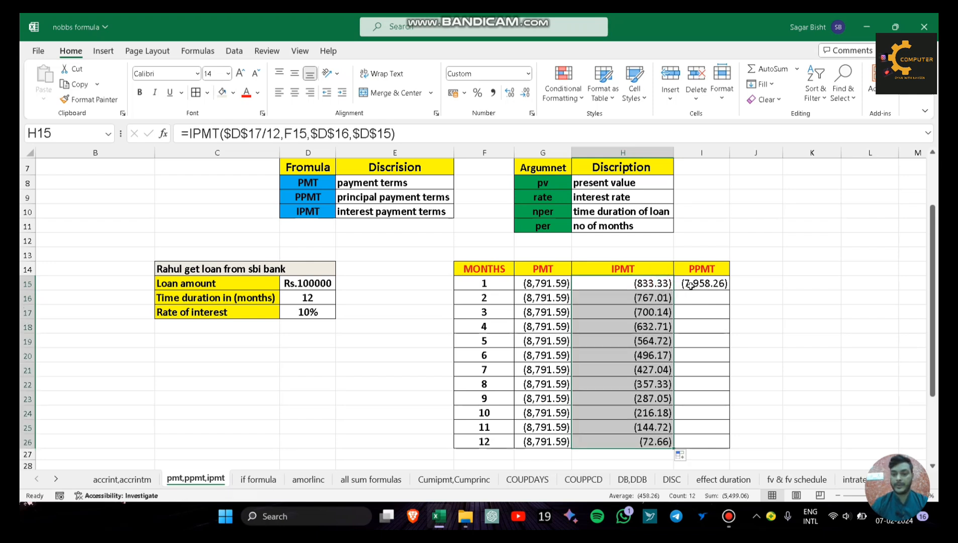
- Change I15 to =PPMT($D$17/12,F15,$D$16,$D$15), making the rate, duration and loan amount references absolute but leaving the month relative
left_click(691, 285)
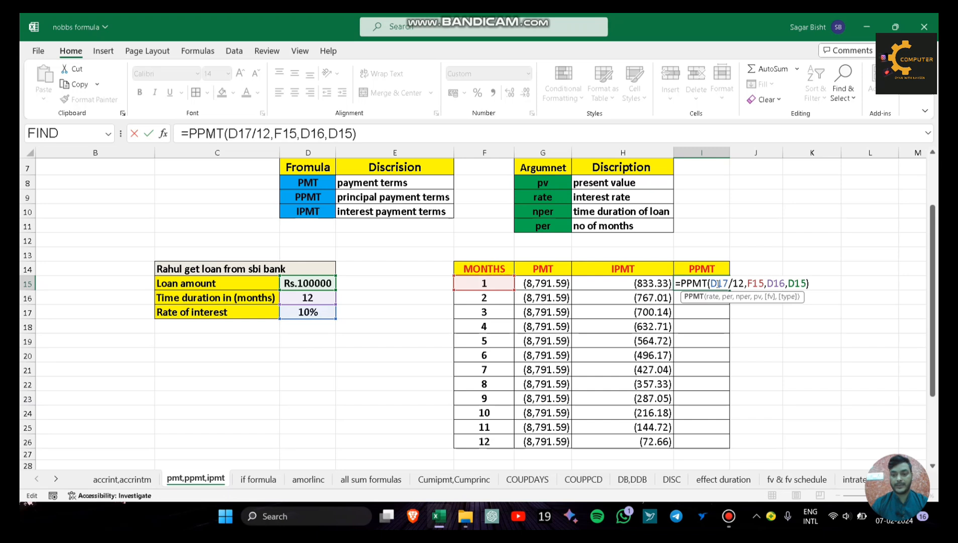
left_click(719, 284)
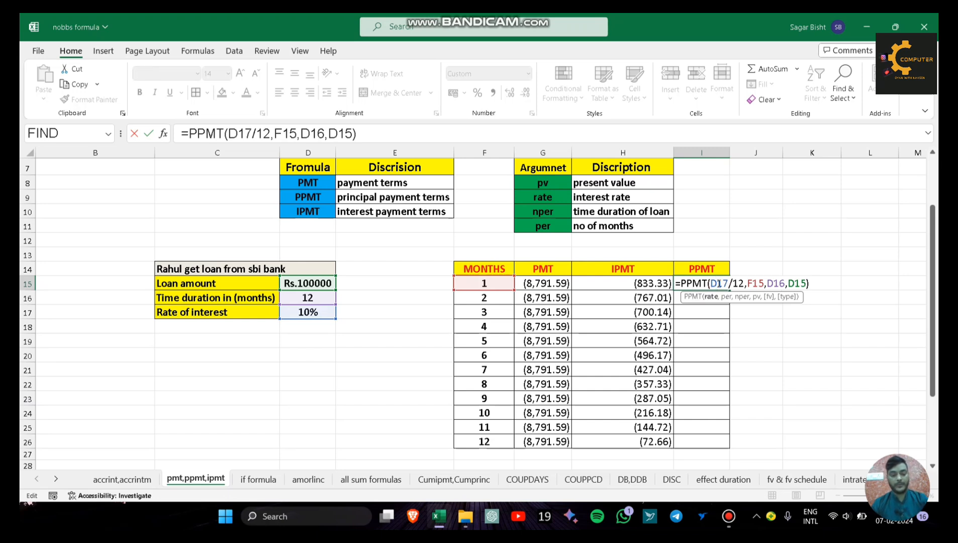
key("F4")
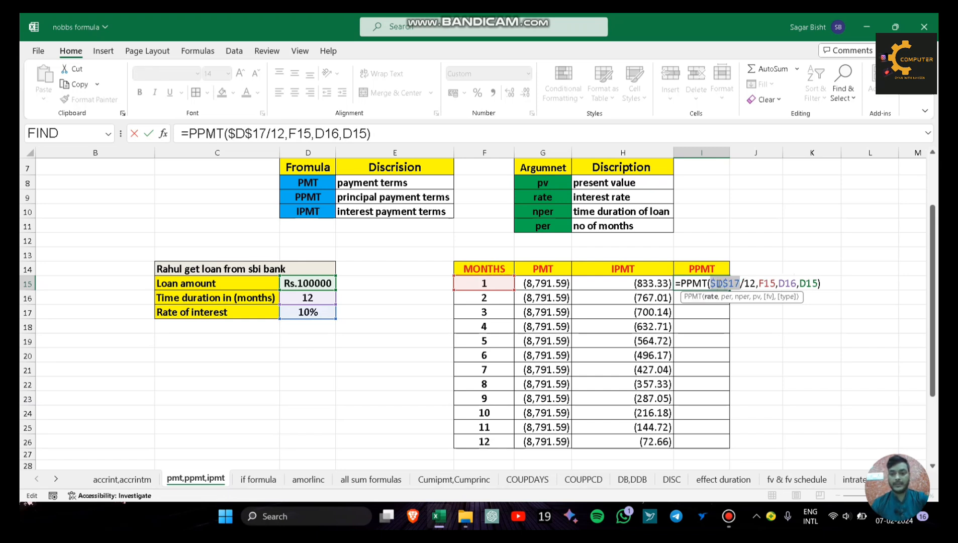
left_click(768, 283)
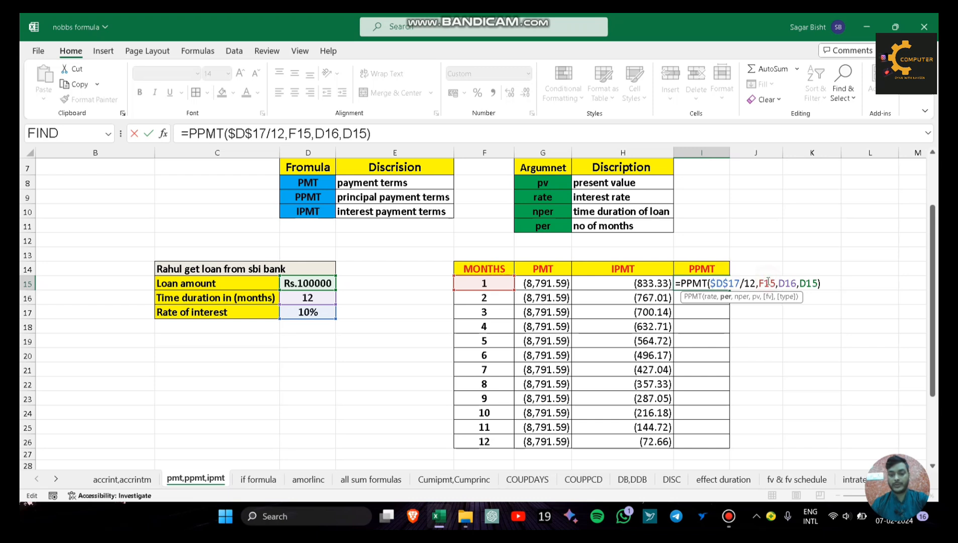
key("F4")
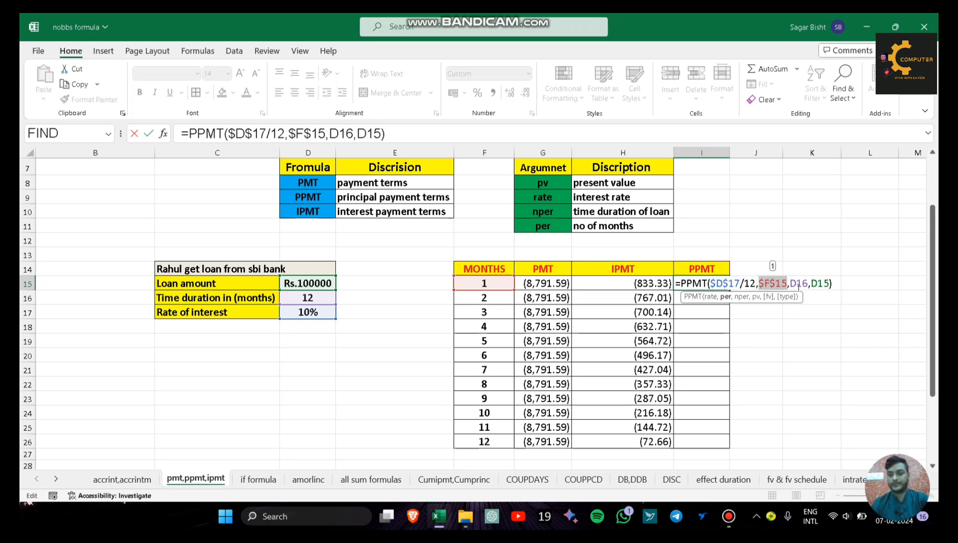
left_click(779, 285)
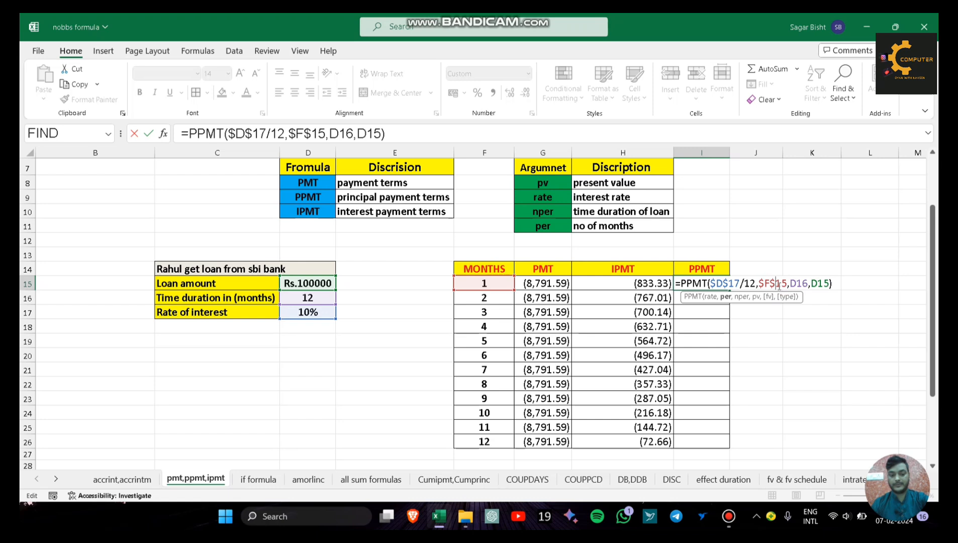
key("F4")
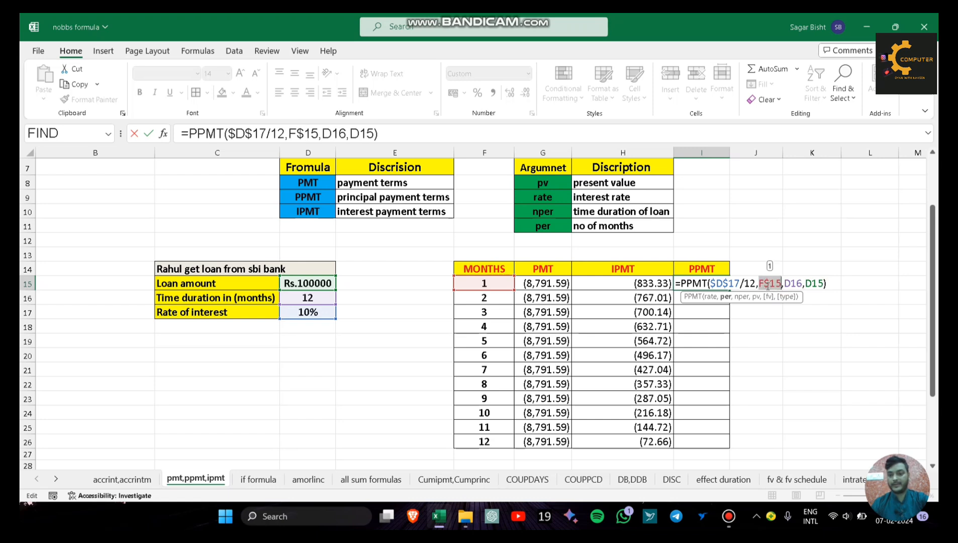
left_click(770, 284)
key("BackSpace")
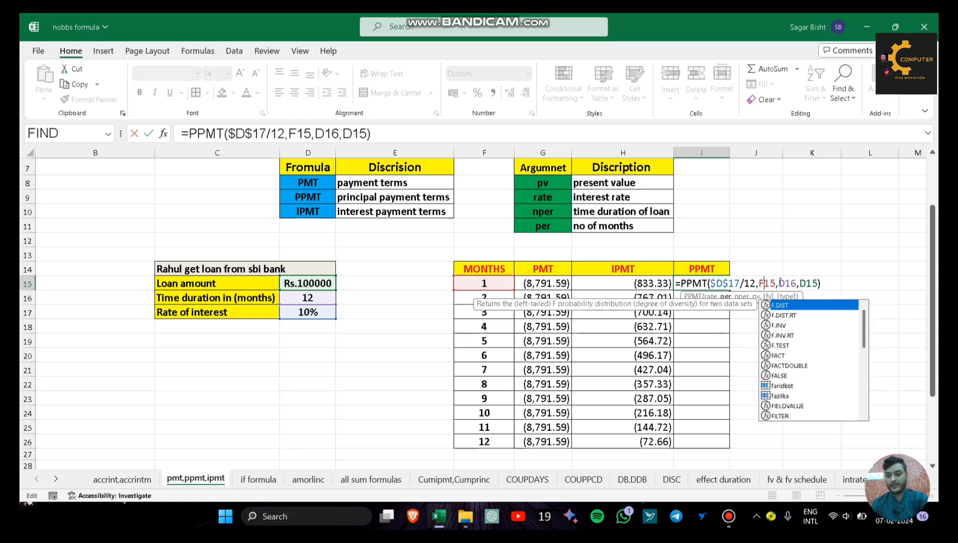
left_click(789, 284)
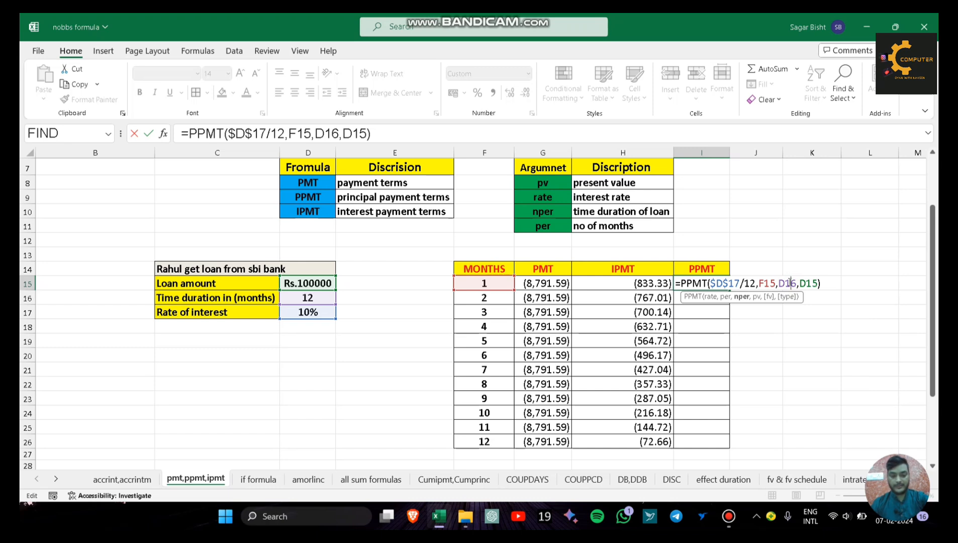
key("F4")
left_click(819, 285)
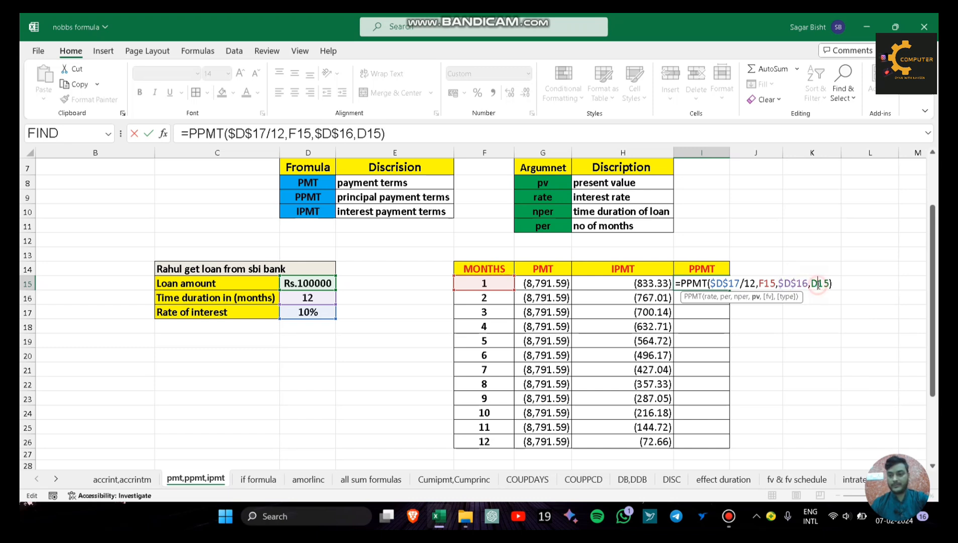
key("F4")
key("Return")
- Fill the PPMT formula from I15 down to month 12
left_click(714, 283)
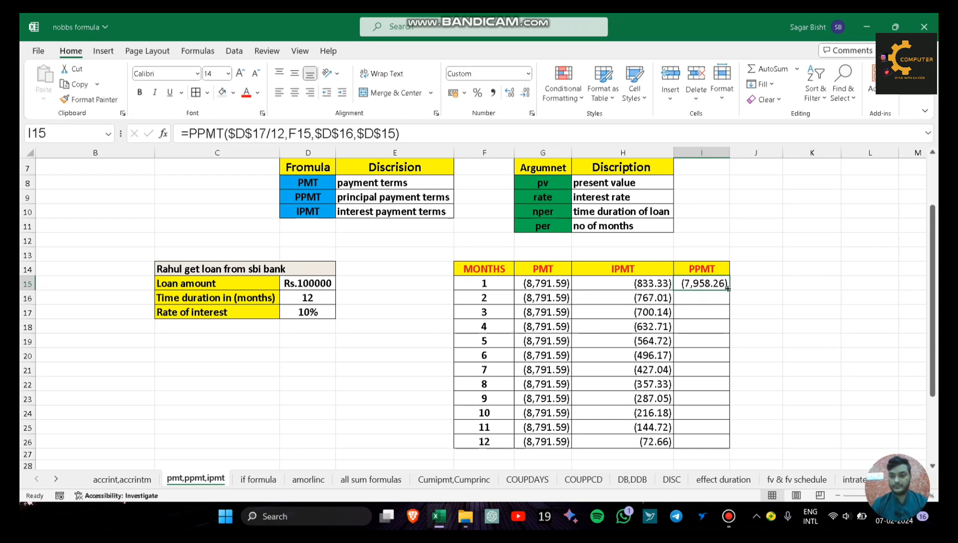
double_click(728, 288)
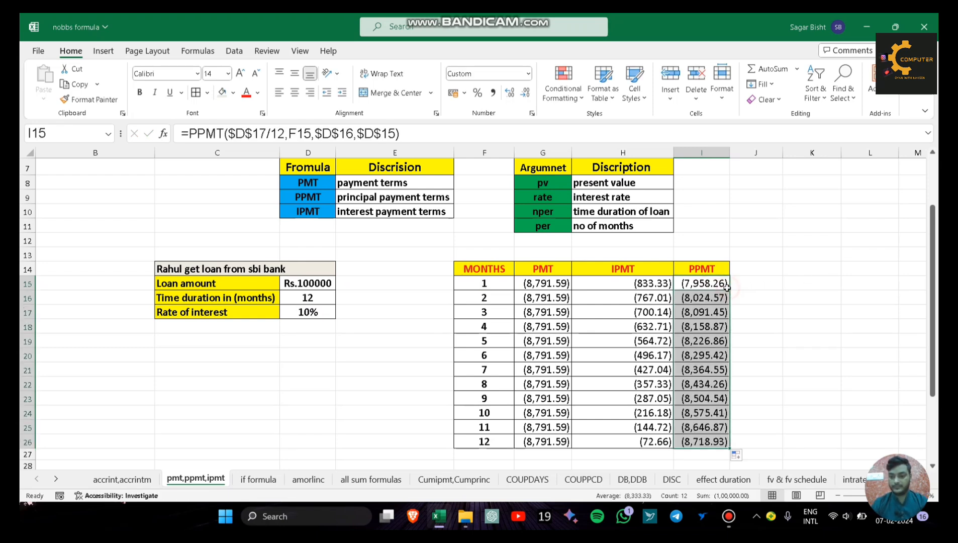
left_click(773, 381)
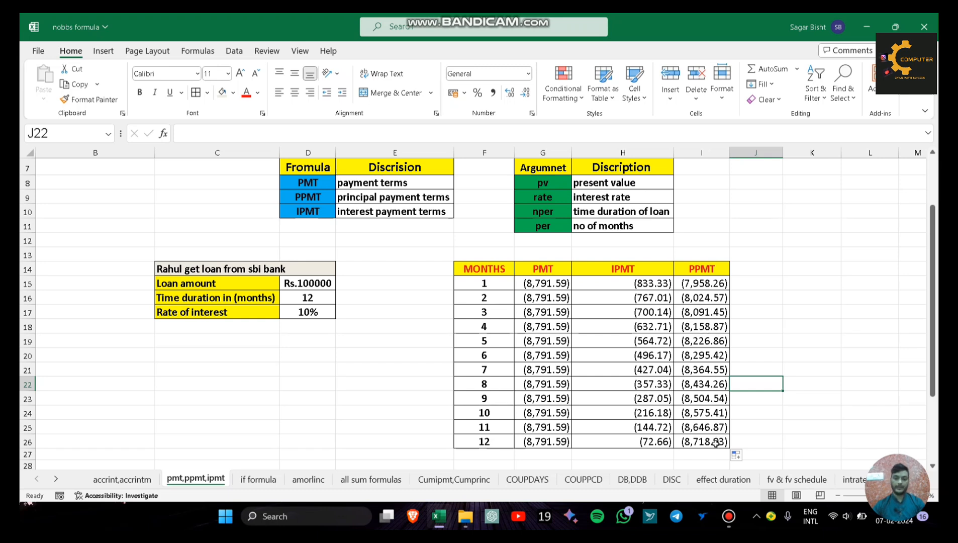
- Total the PMT column in G27 with =SUM(G15:G26) and set the total's font size to 16
left_click(548, 454)
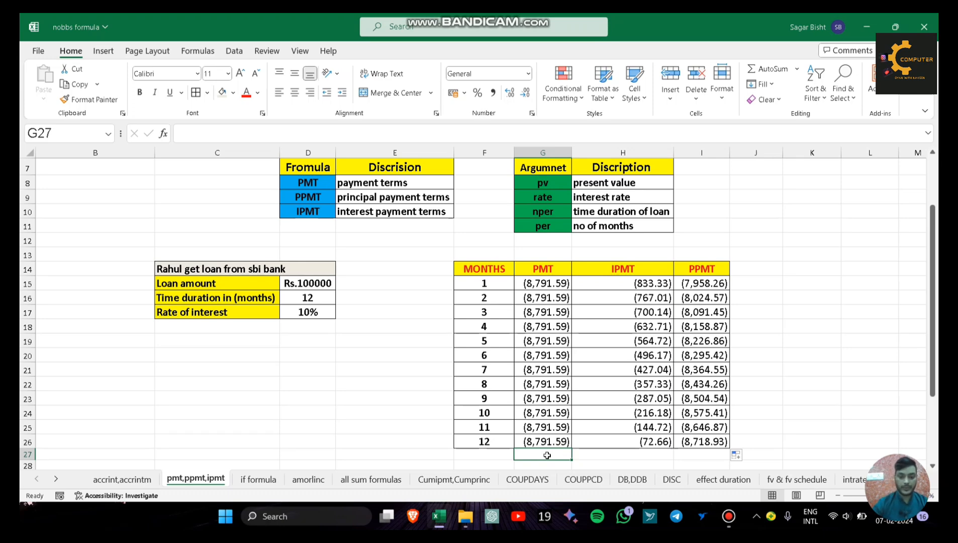
key("alt+equal")
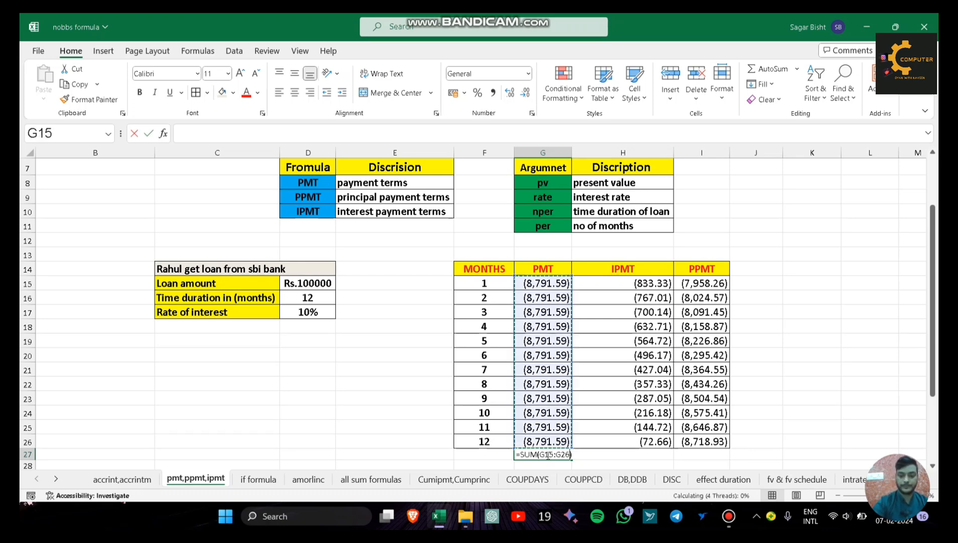
key("Return")
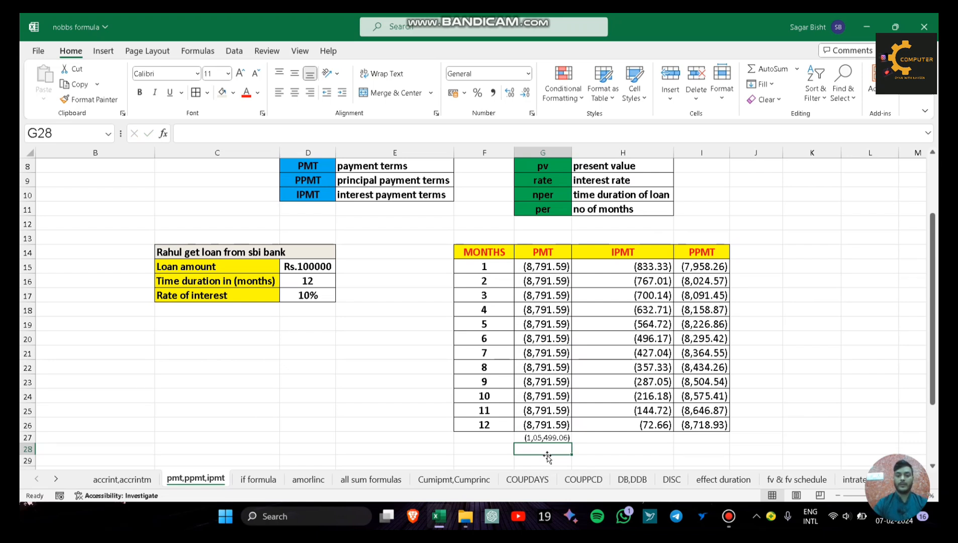
left_click(548, 436)
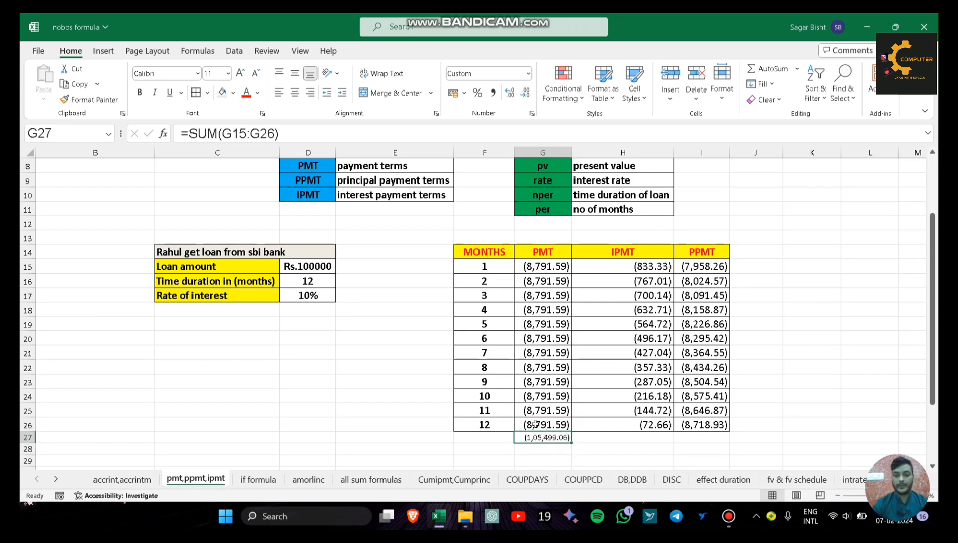
left_click(242, 72)
left_click(242, 73)
left_click(242, 73)
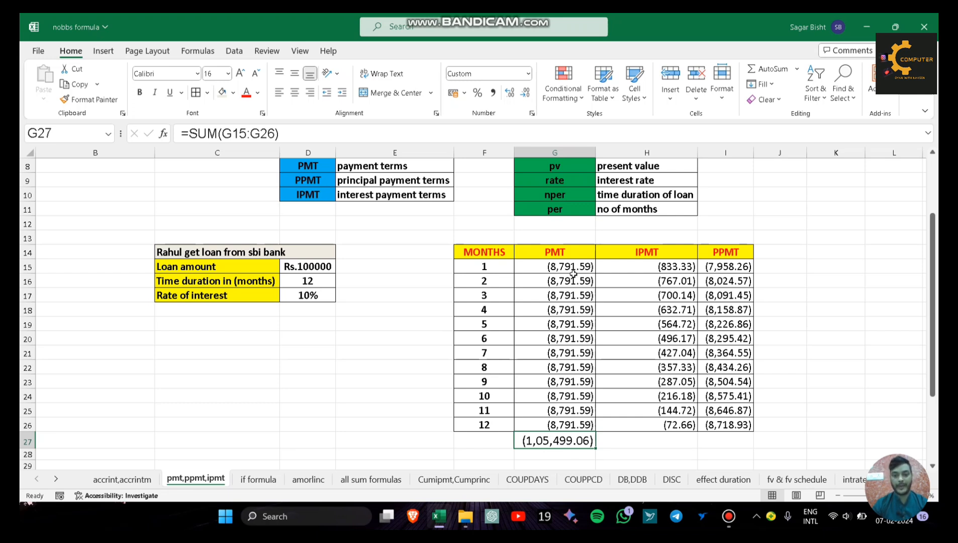
- Total the IPMT column in H27 with =SUM(H15:H26) and set the total's font size to 16
left_click(634, 440)
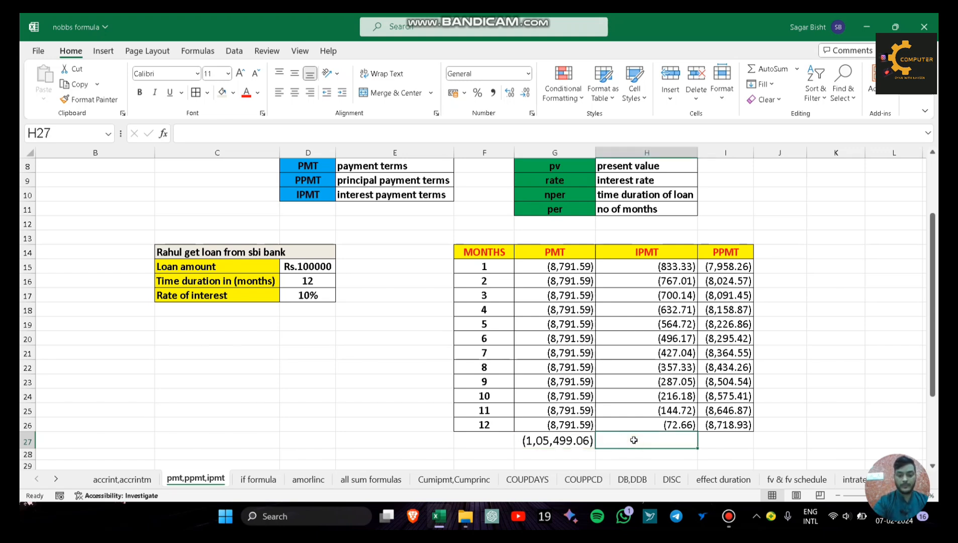
key("alt+equal")
key("Return")
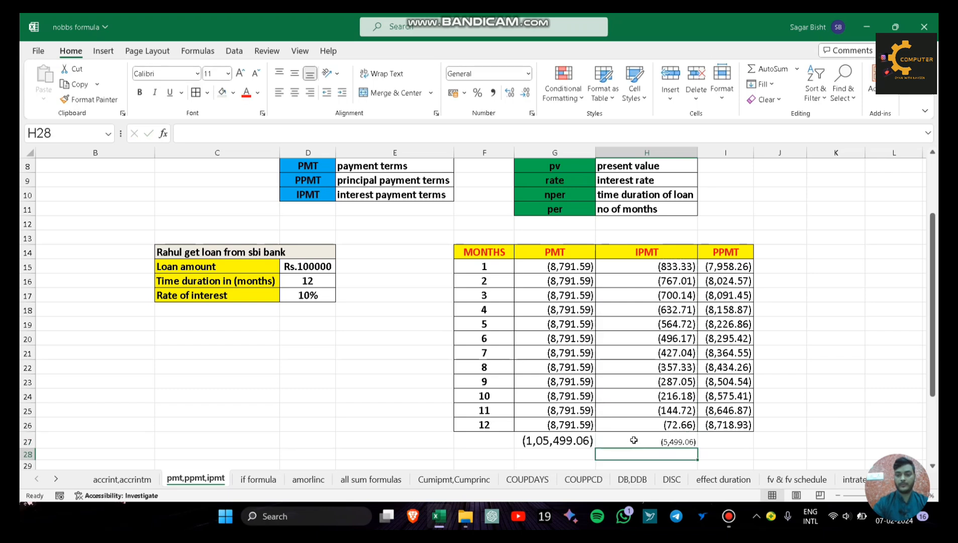
left_click(634, 440)
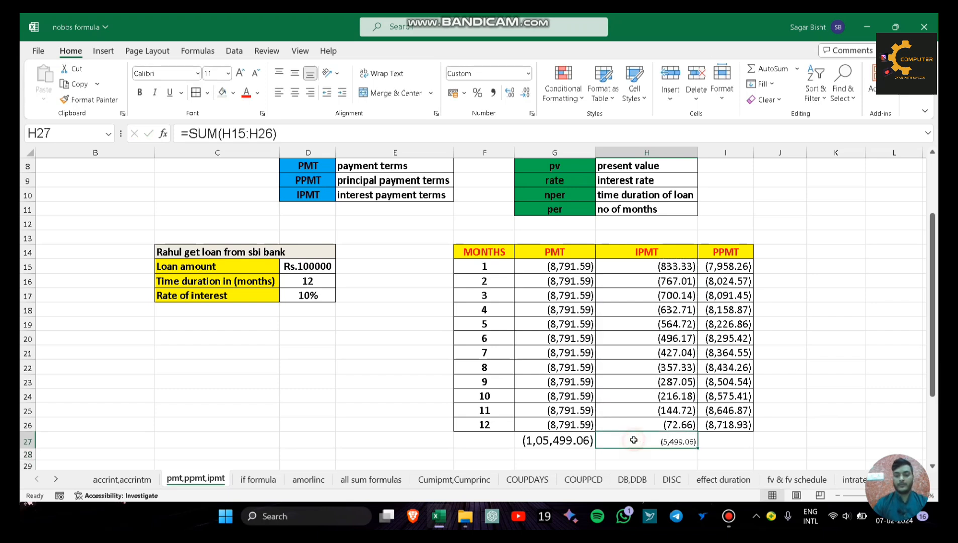
left_click(242, 74)
left_click(242, 74)
left_click(242, 74)
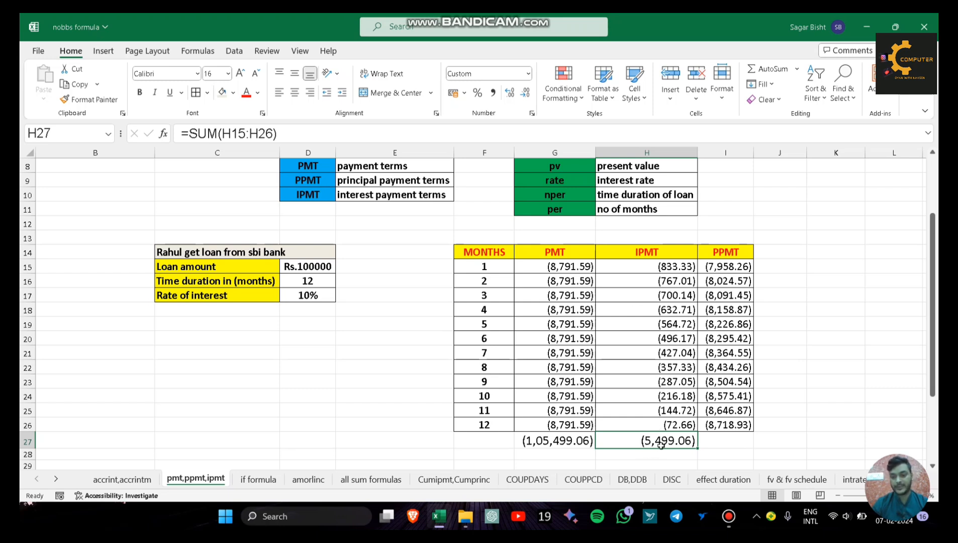
- Total the PPMT column in I27 with =SUM(I15:I26)
left_click(719, 440)
key("alt+equal")
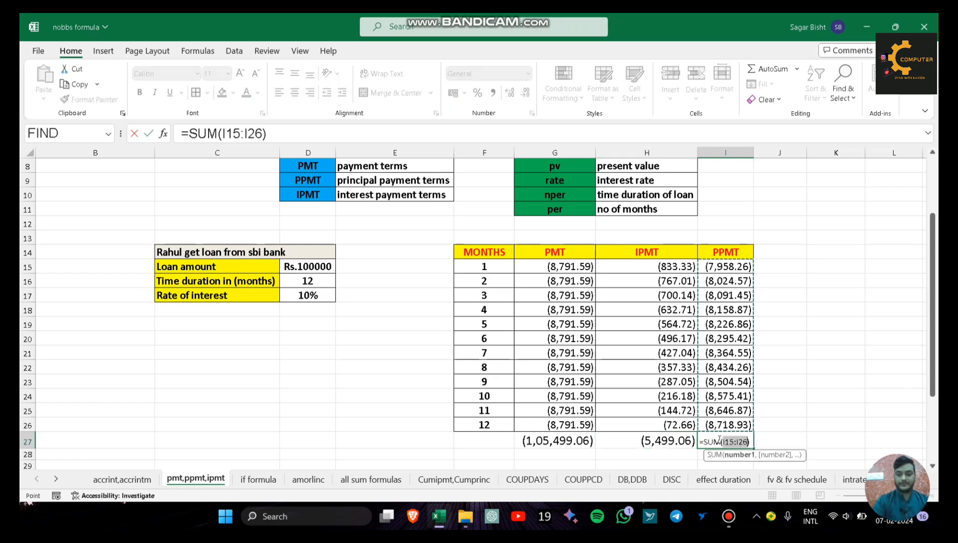
key("Return")
- Set the font size of the PPMT total in I27 to 14 and autofit column I's width
left_click(719, 439)
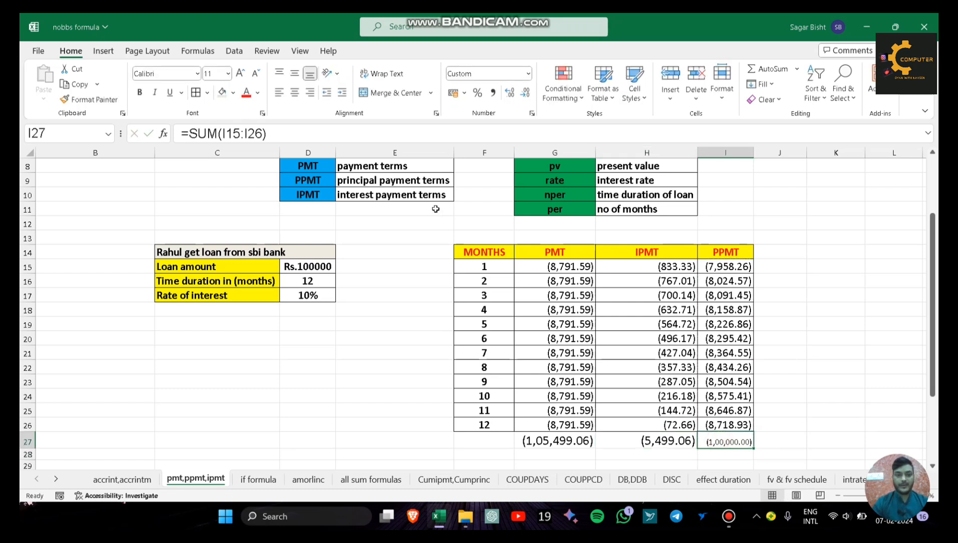
left_click(241, 73)
left_click(241, 73)
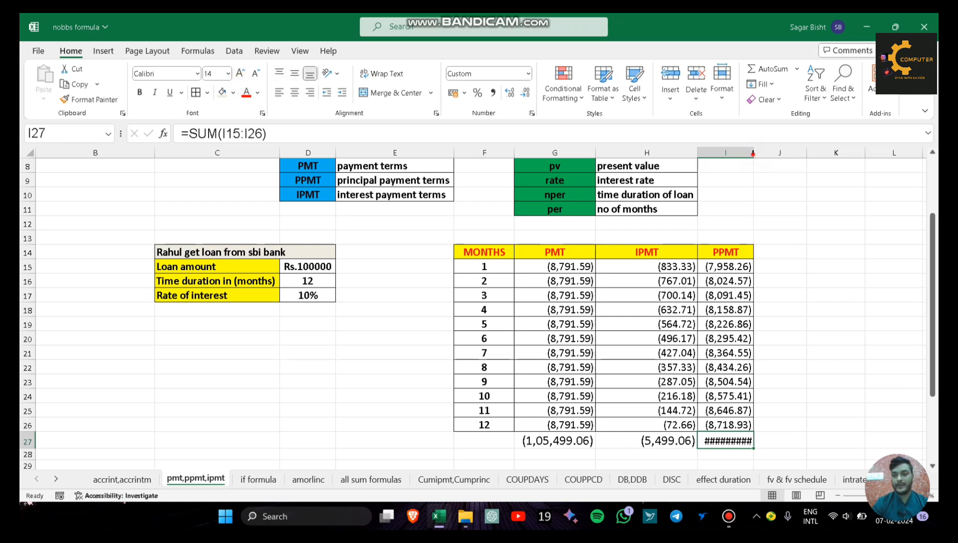
double_click(753, 154)
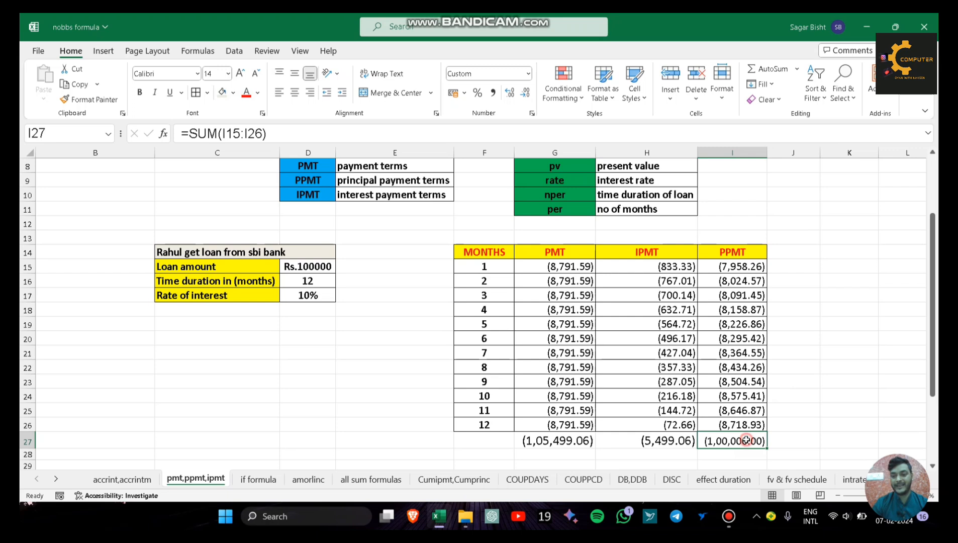